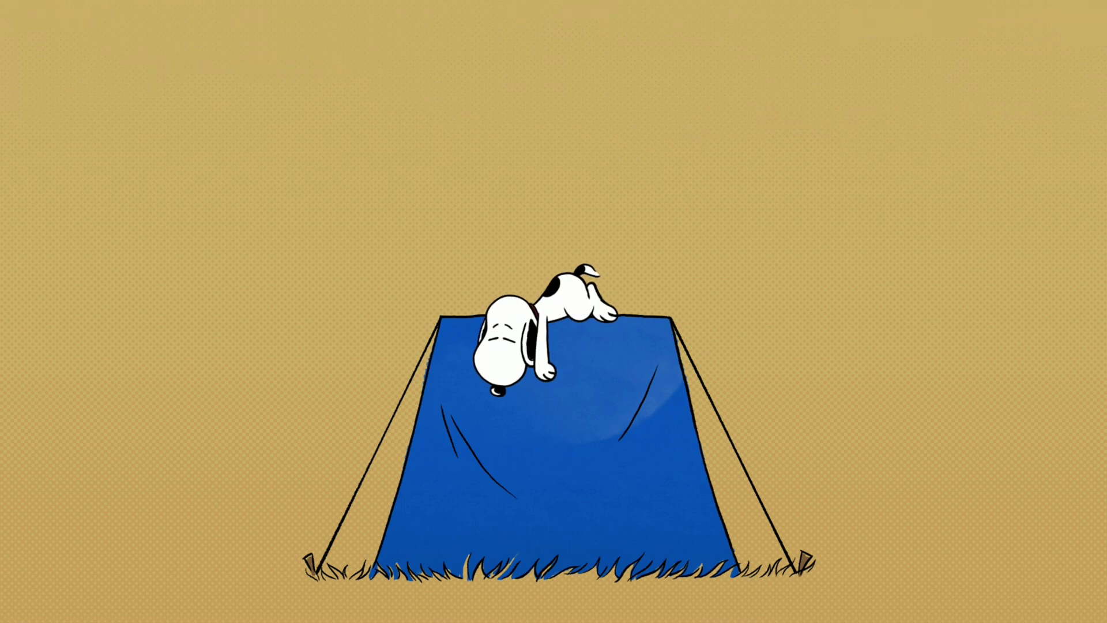
# Step: Dismiss the Snoopy screen saver to bring back the Home screen with its app row
pyautogui.press('Right')
pyautogui.press('Right')
pyautogui.press('Right')
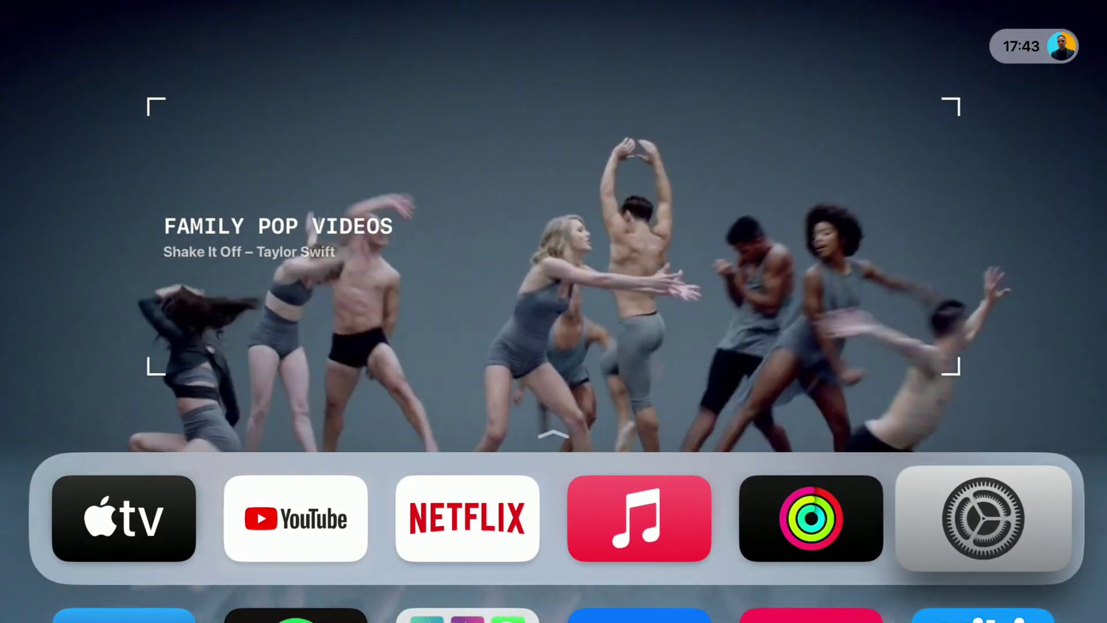
# Step: Open Settings > Screen Saver and look over its options list
pyautogui.press('Return')
pyautogui.press('Up')
pyautogui.press('Up')
pyautogui.press('Up')
pyautogui.press('Up')
pyautogui.press('Up')
pyautogui.press('Up')
pyautogui.press('Up')
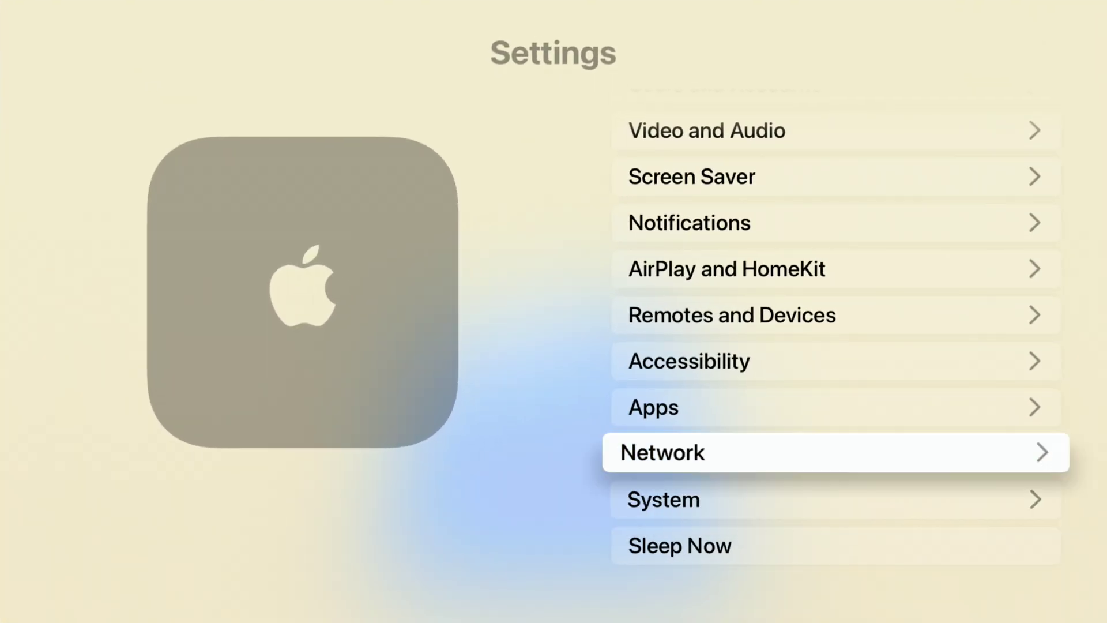
pyautogui.press('Return')
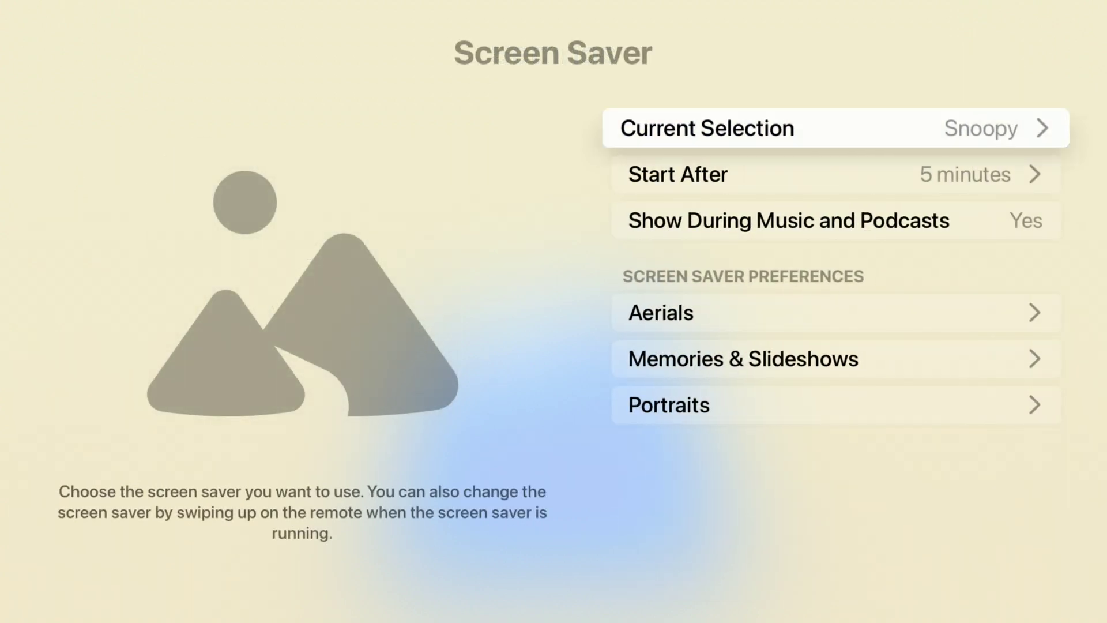
pyautogui.press('Down')
pyautogui.press('Down')
pyautogui.press('Down')
pyautogui.press('Down')
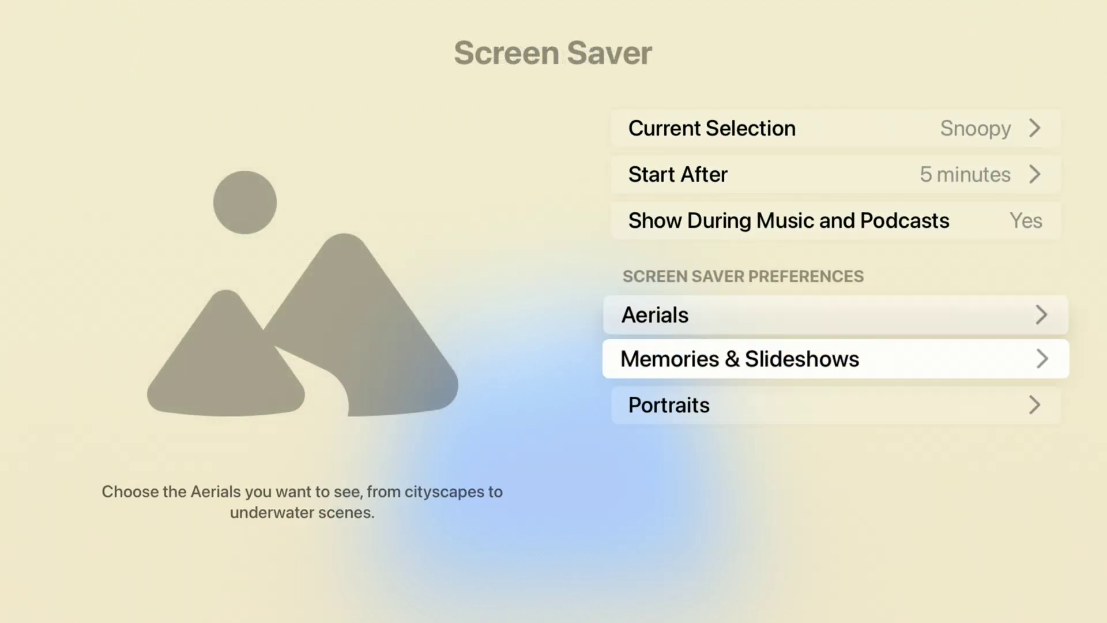
pyautogui.press('Up')
pyautogui.press('Up')
pyautogui.press('Down')
pyautogui.press('Down')
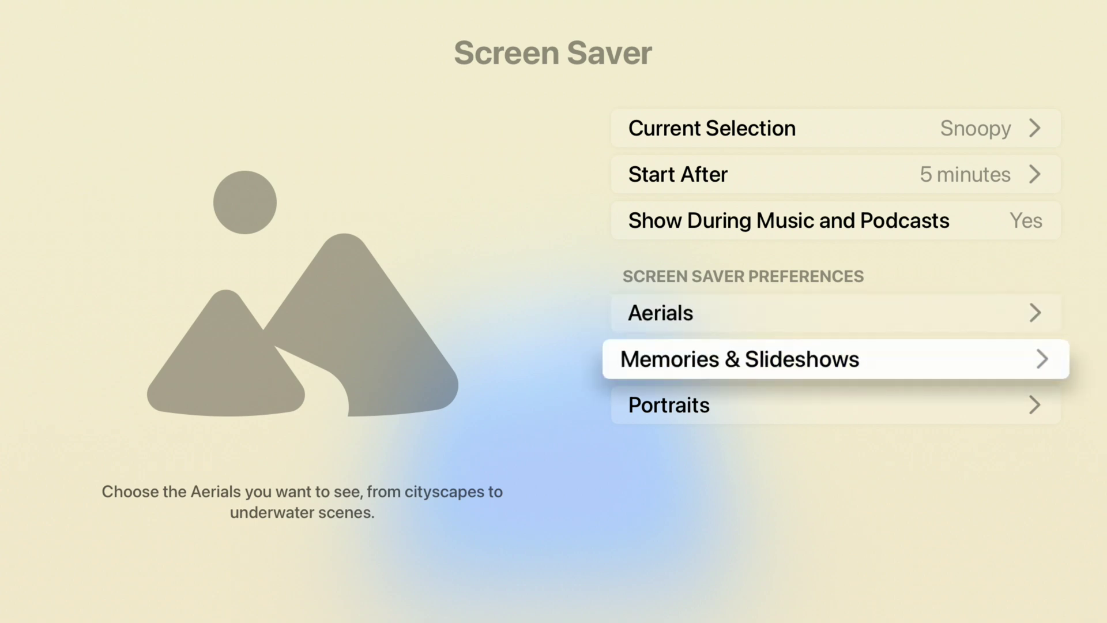
pyautogui.press('Down')
pyautogui.press('Up')
pyautogui.press('Up')
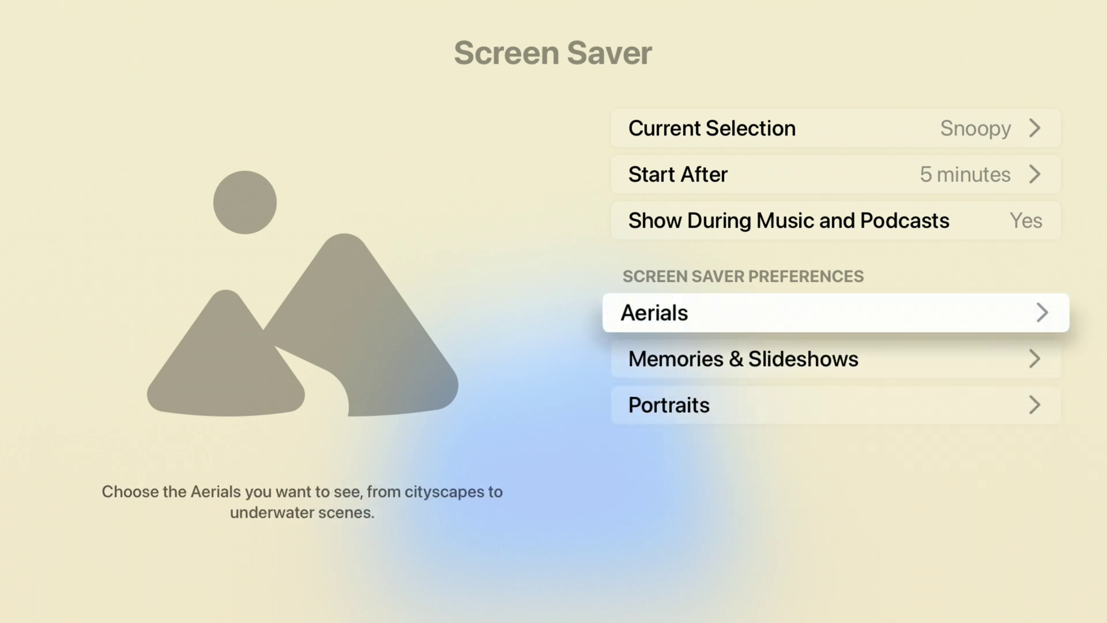
# Step: Peek into the Aerials, Memories & Slideshows and Portraits preference pages
pyautogui.press('Return')
pyautogui.press('Escape')
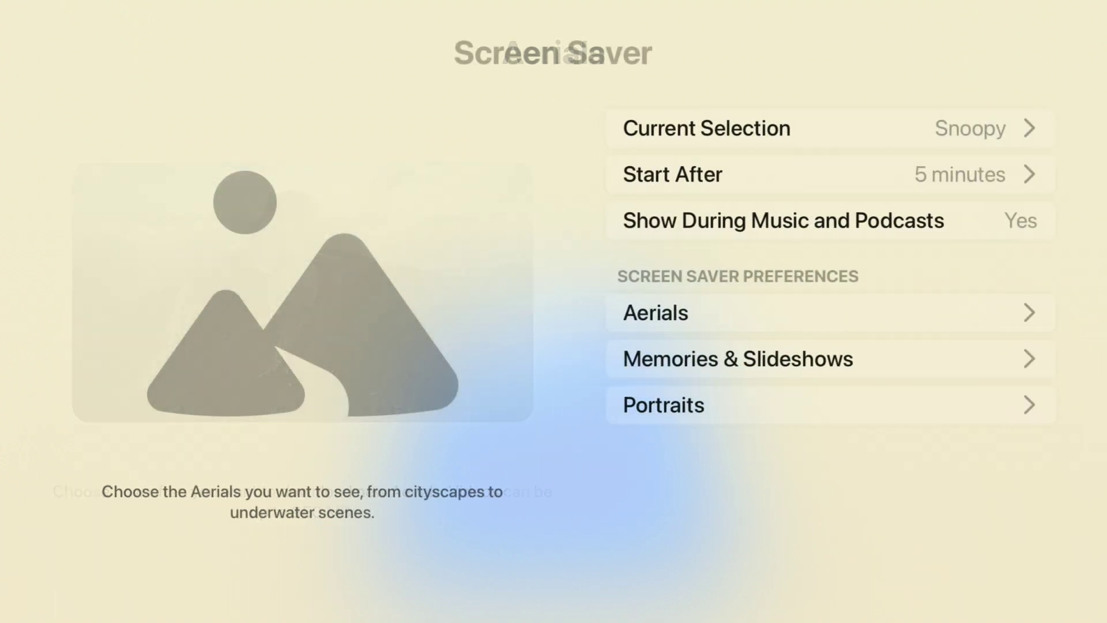
pyautogui.press('Down')
pyautogui.press('Return')
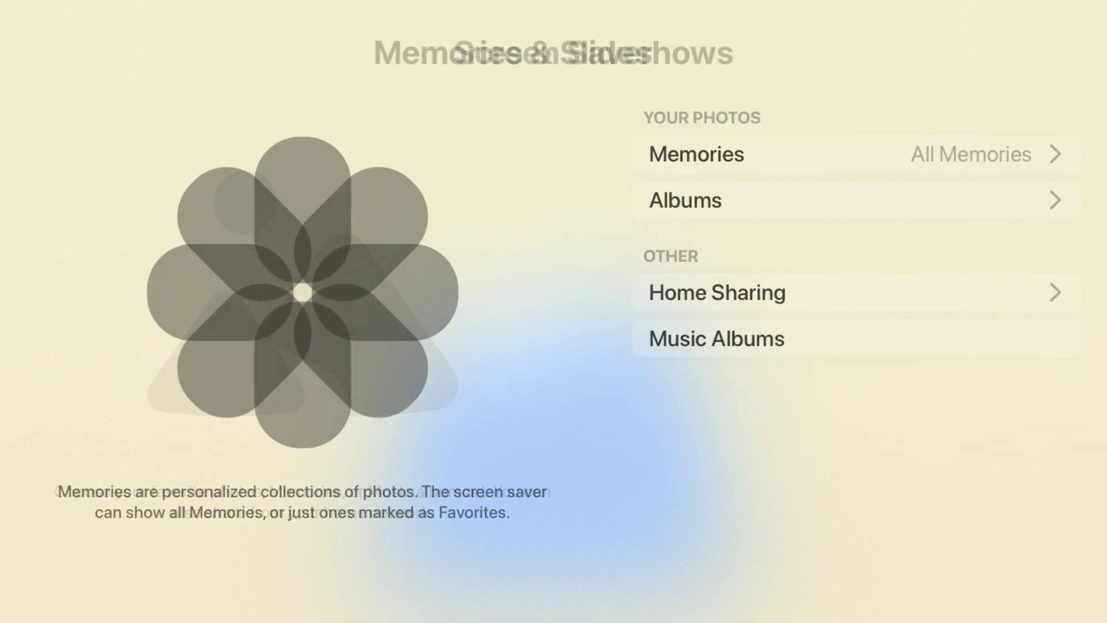
pyautogui.press('Escape')
pyautogui.press('Down')
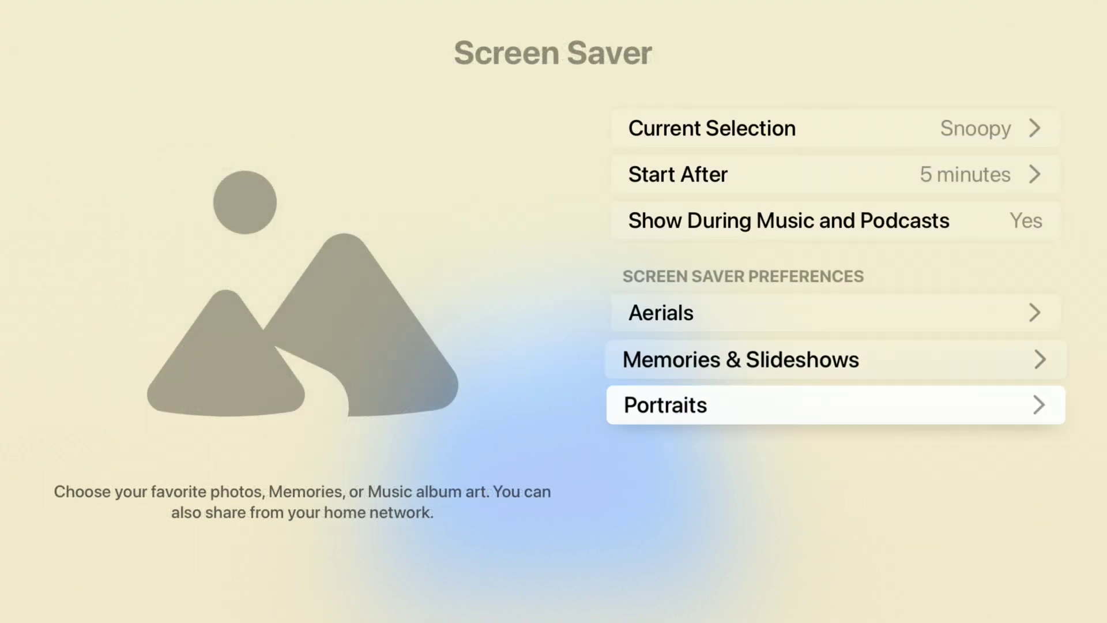
pyautogui.press('Return')
pyautogui.press('Escape')
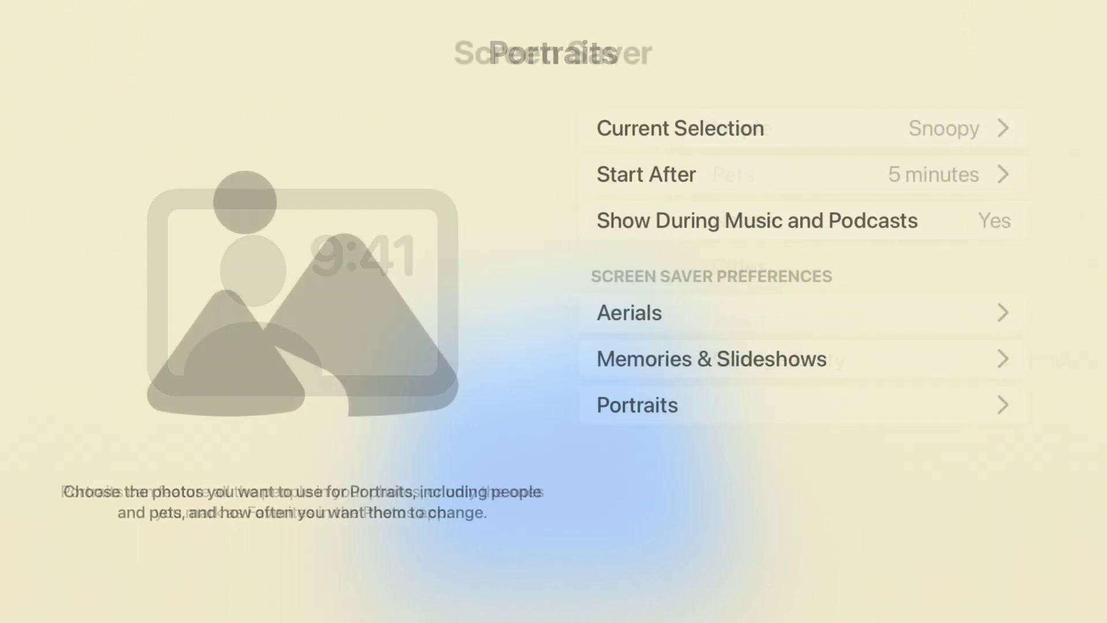
pyautogui.press('Up')
pyautogui.press('Up')
pyautogui.press('Up')
# Step: Preview the screen savers under Current Selection, keep Snoopy, and return to Settings
pyautogui.press('Up')
pyautogui.press('Down')
pyautogui.press('Down')
pyautogui.press('Down')
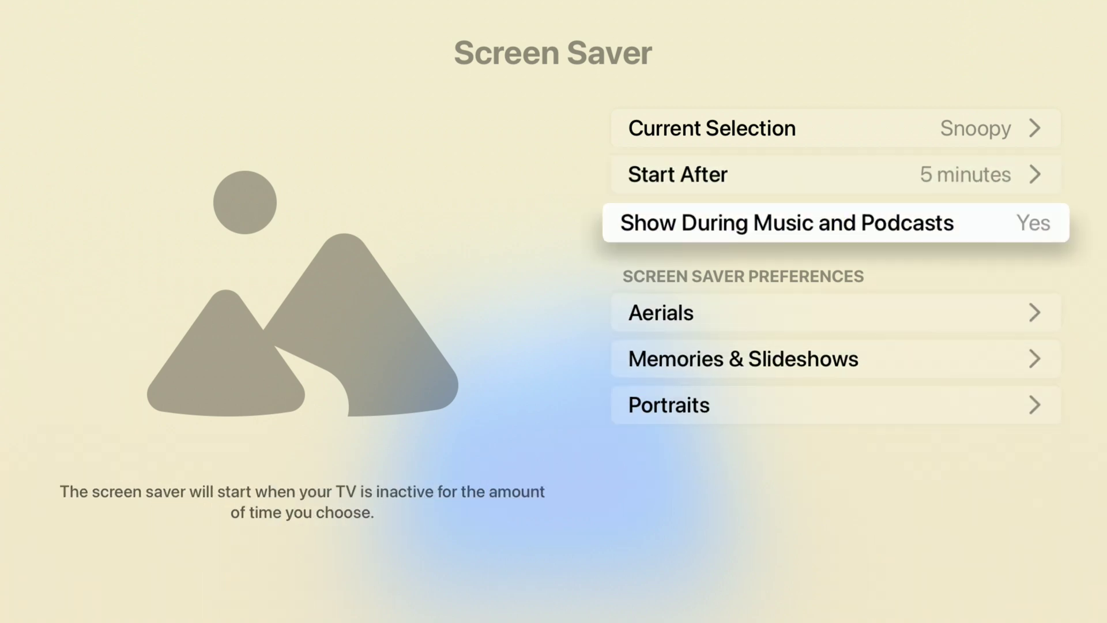
pyautogui.press('Up')
pyautogui.press('Up')
pyautogui.press('Up')
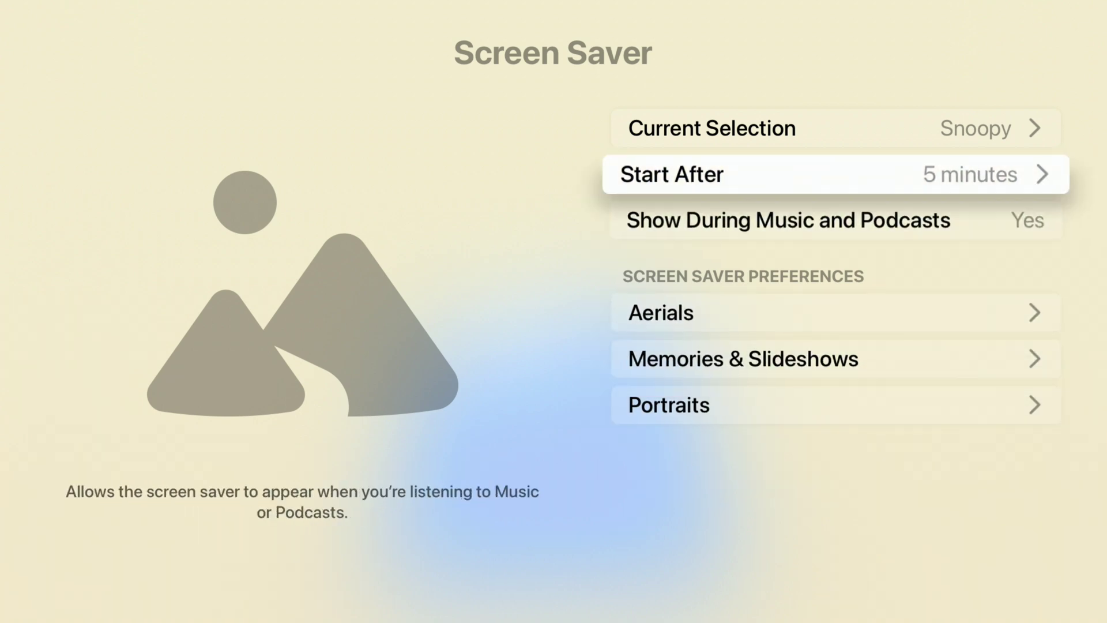
pyautogui.press('Up')
pyautogui.press('Return')
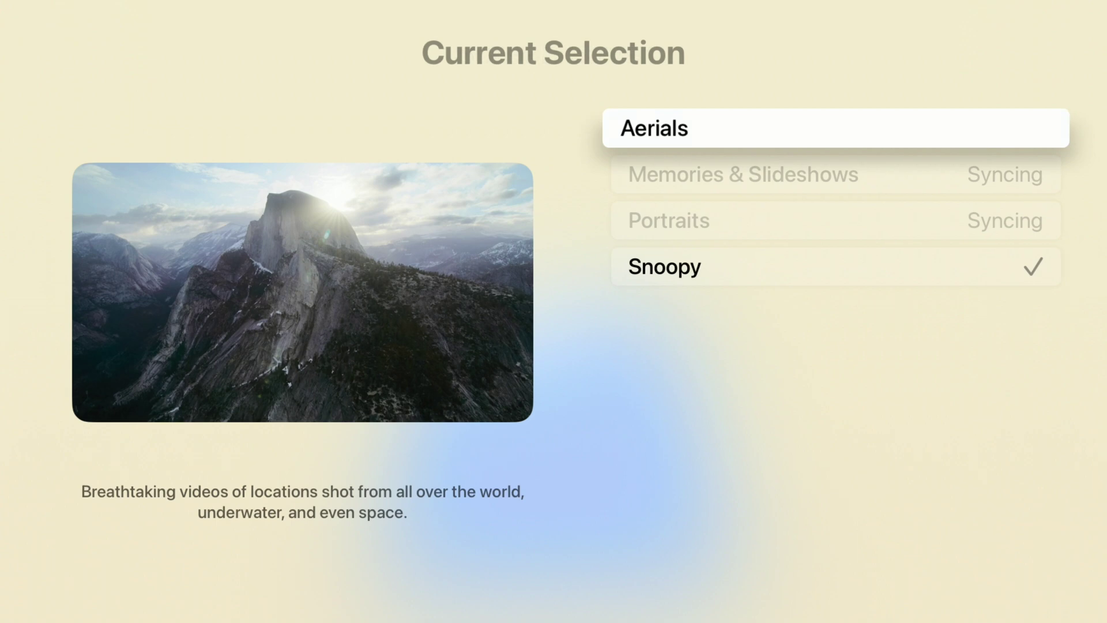
pyautogui.press('Down')
pyautogui.press('Down')
pyautogui.press('Down')
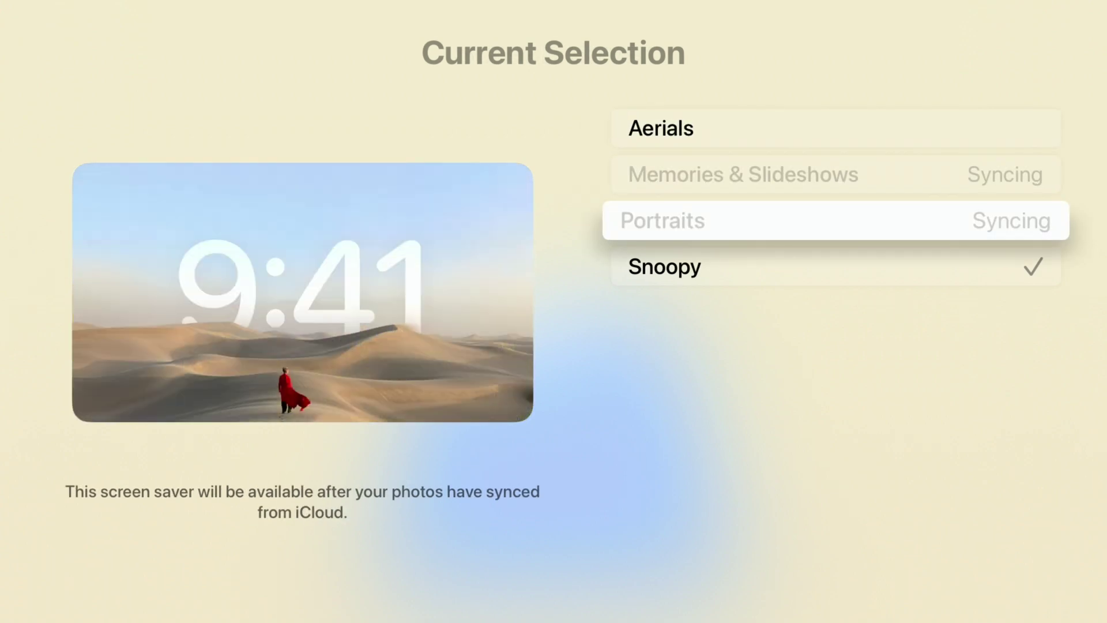
pyautogui.press('Up')
pyautogui.press('Up')
pyautogui.press('Up')
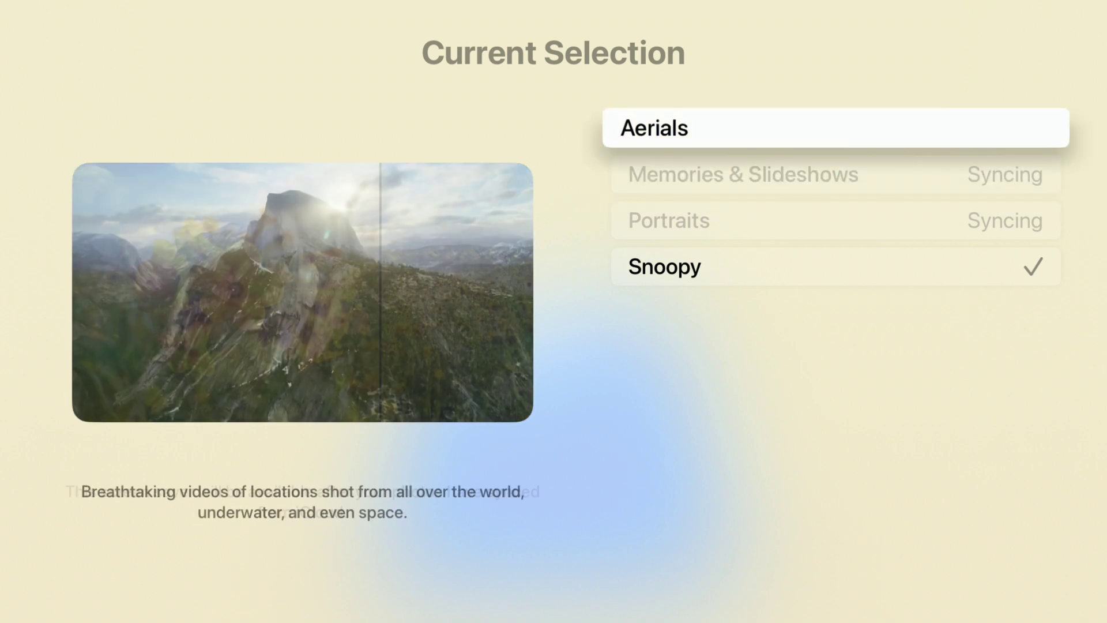
pyautogui.press('Down')
pyautogui.press('Down')
pyautogui.press('Down')
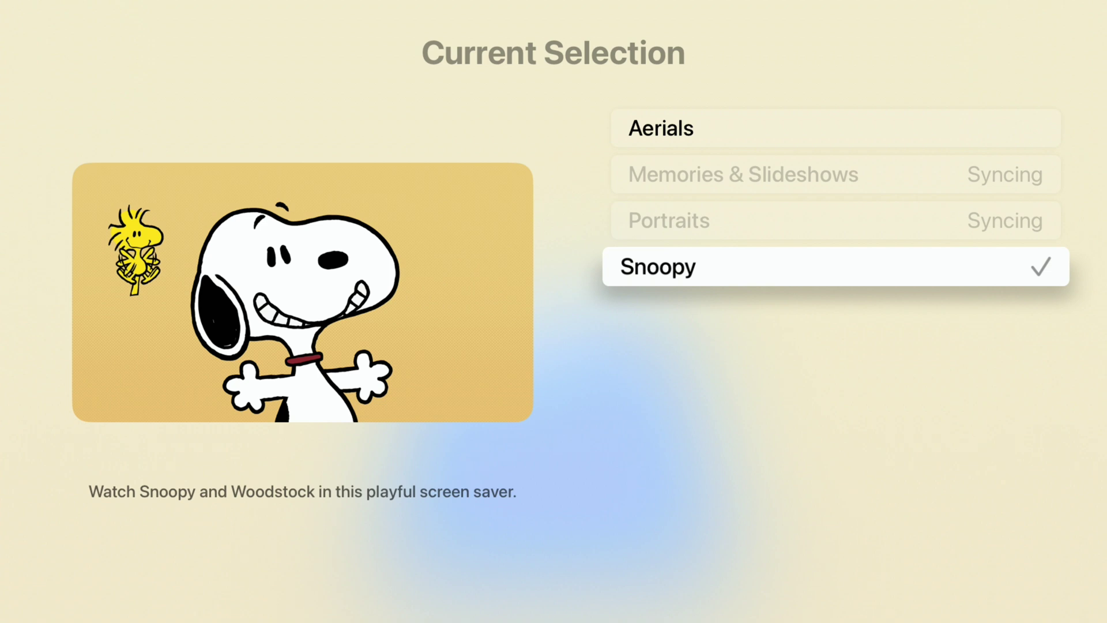
pyautogui.press('Escape')
pyautogui.press('Escape')
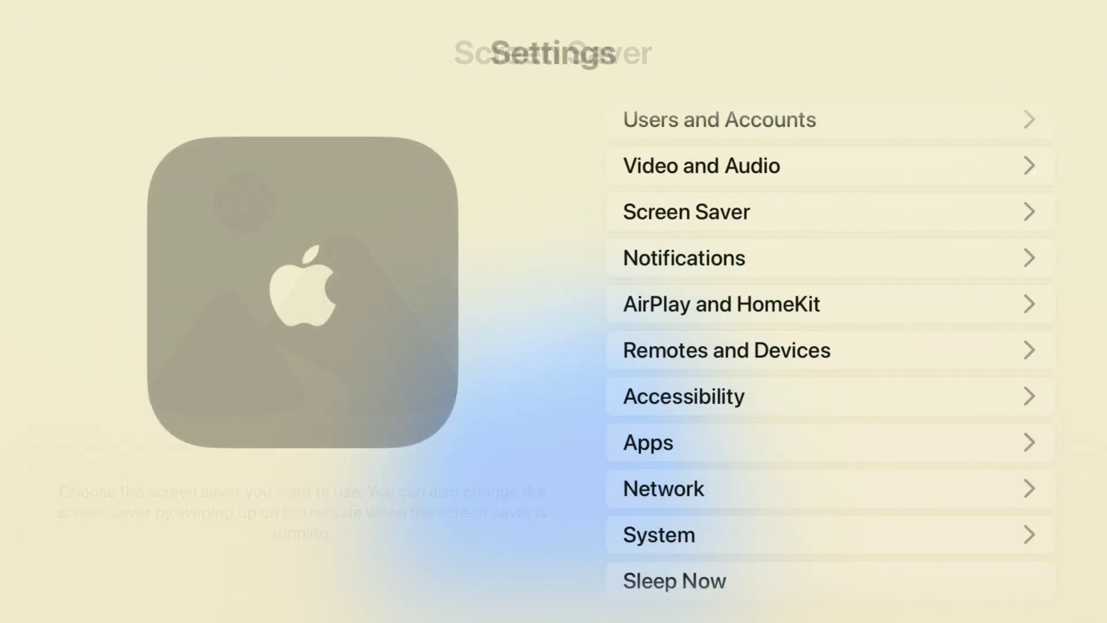
# Step: In Video and Audio, turn on Enable Wide Aspect Ratios
pyautogui.press('Up')
pyautogui.press('Up')
pyautogui.press('Up')
pyautogui.press('Down')
pyautogui.press('Down')
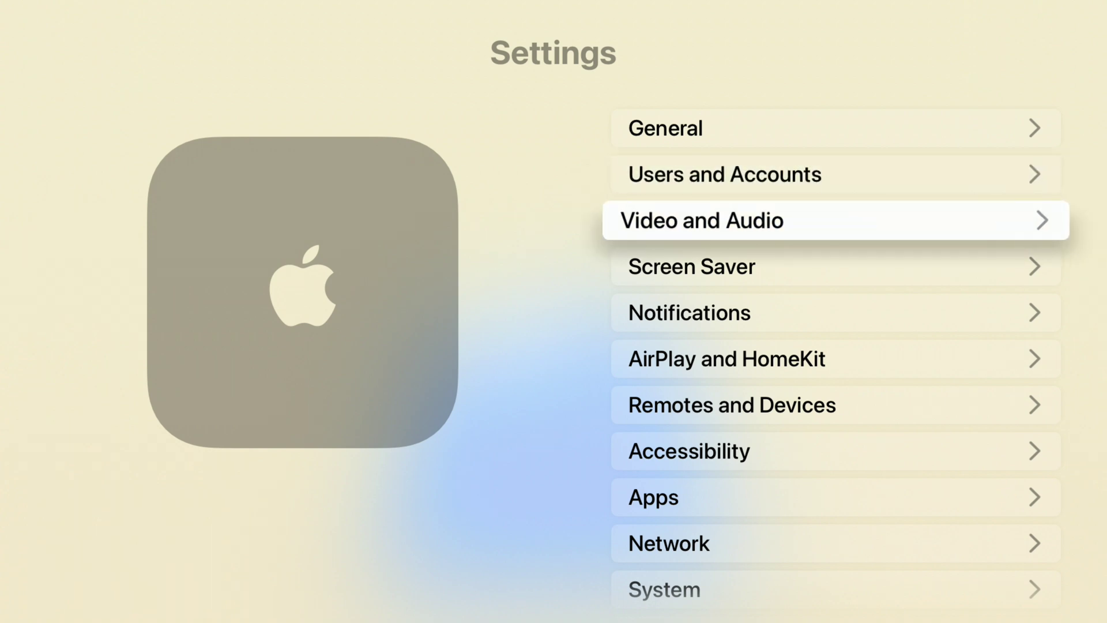
pyautogui.press('Return')
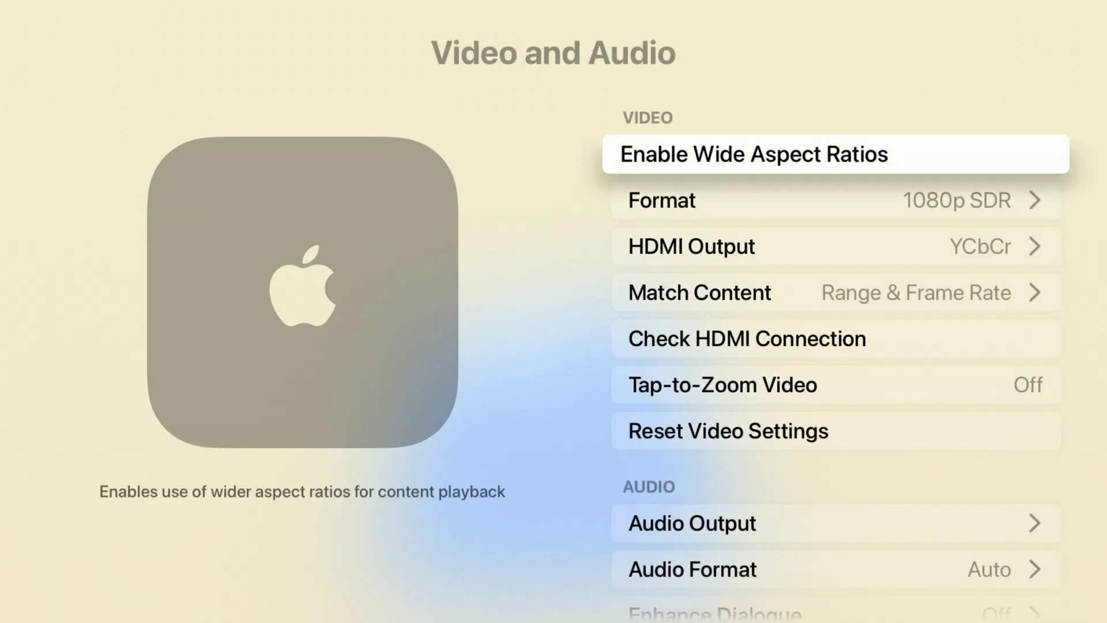
pyautogui.press('Down')
pyautogui.press('Up')
pyautogui.press('Return')
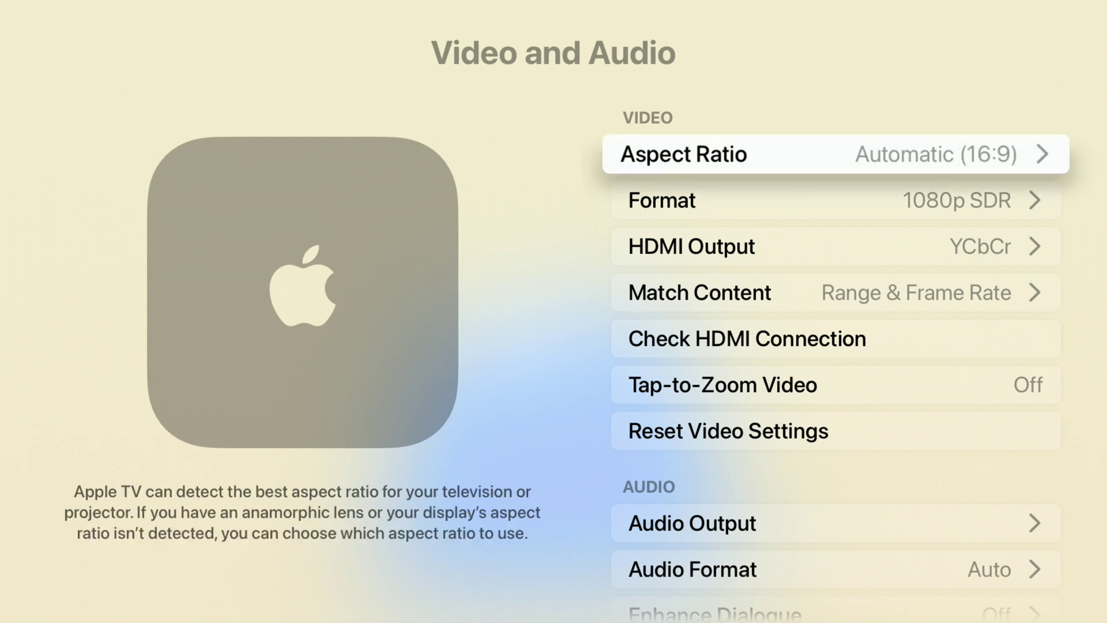
# Step: Check the Aspect Ratio choices, leave Automatic (16:9), and reopen Video and Audio
pyautogui.press('Return')
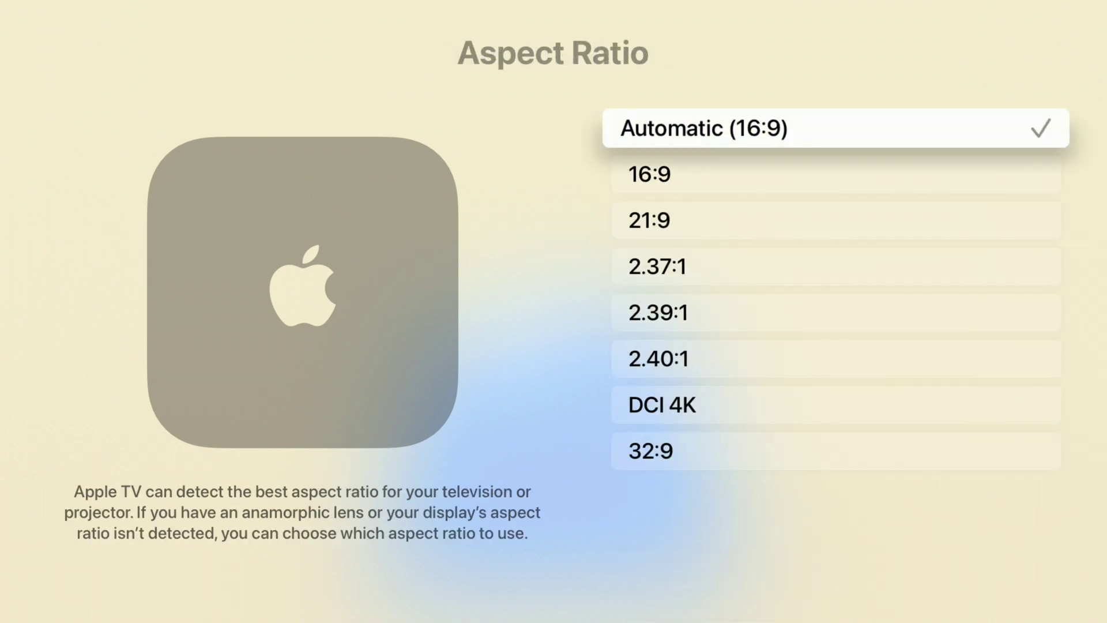
pyautogui.press('Escape')
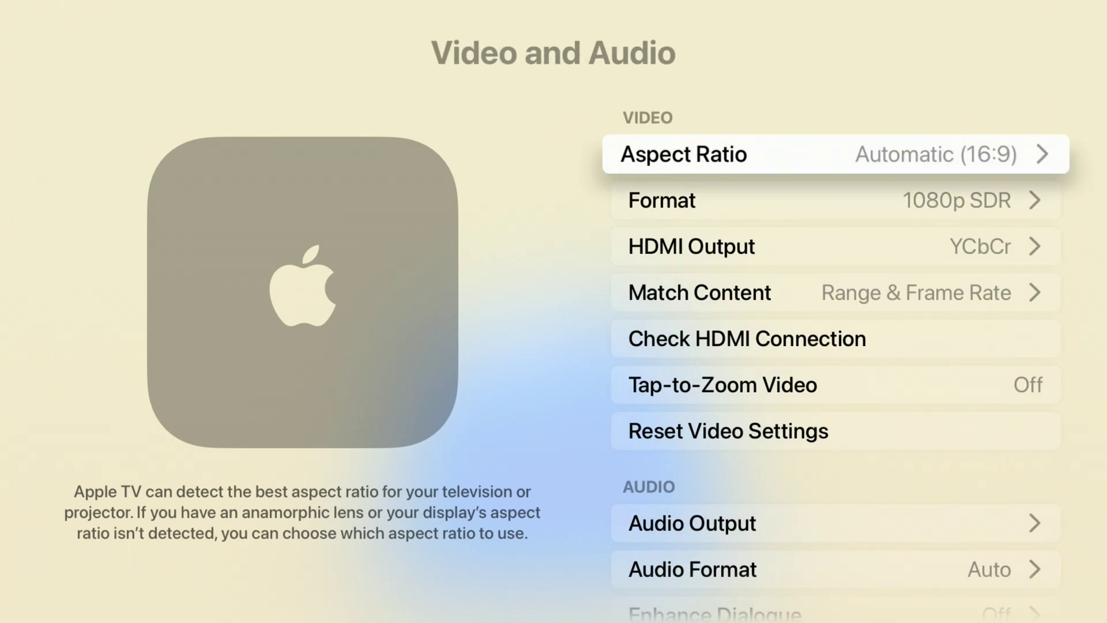
pyautogui.press('Escape')
pyautogui.press('Return')
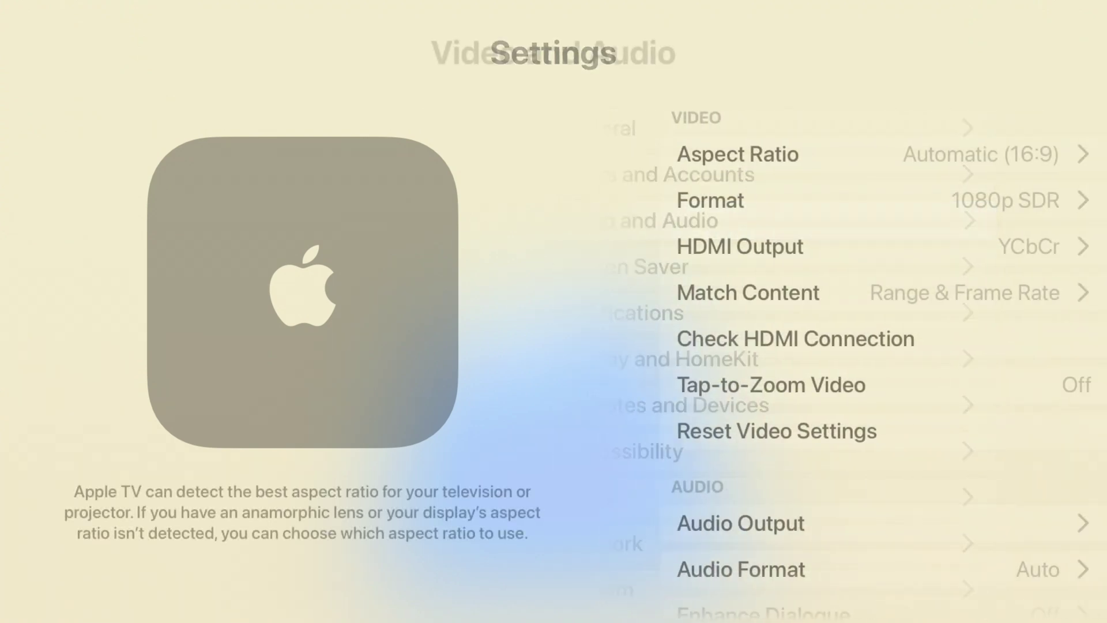
# Step: Set the aspect ratio to 21:9, then switch it back to 16:9
pyautogui.press('Return')
pyautogui.press('Down')
pyautogui.press('Down')
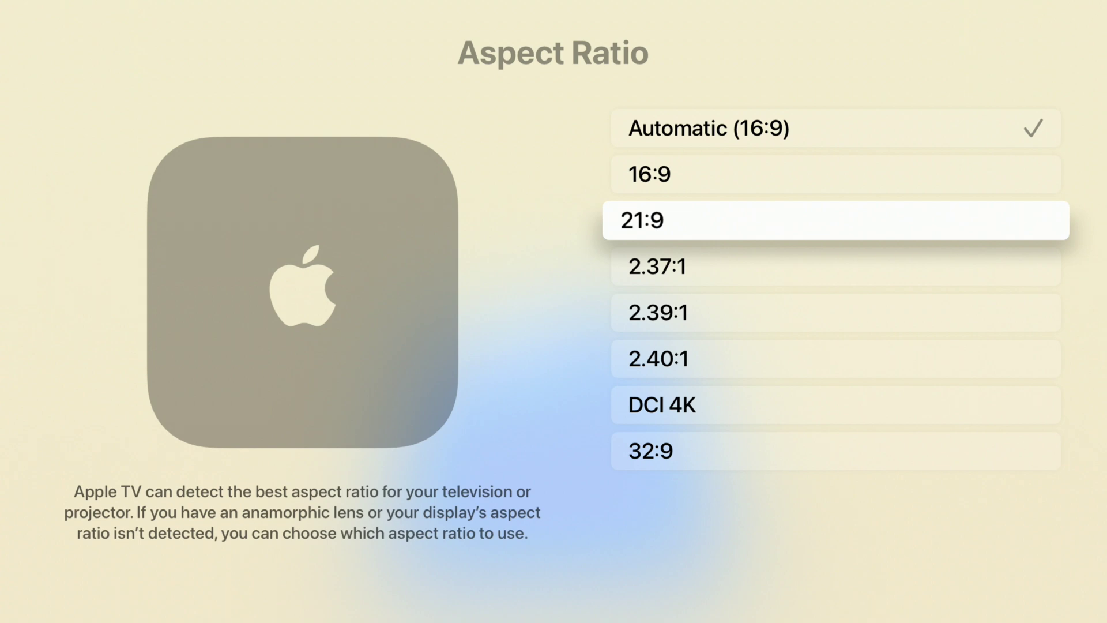
pyautogui.press('Return')
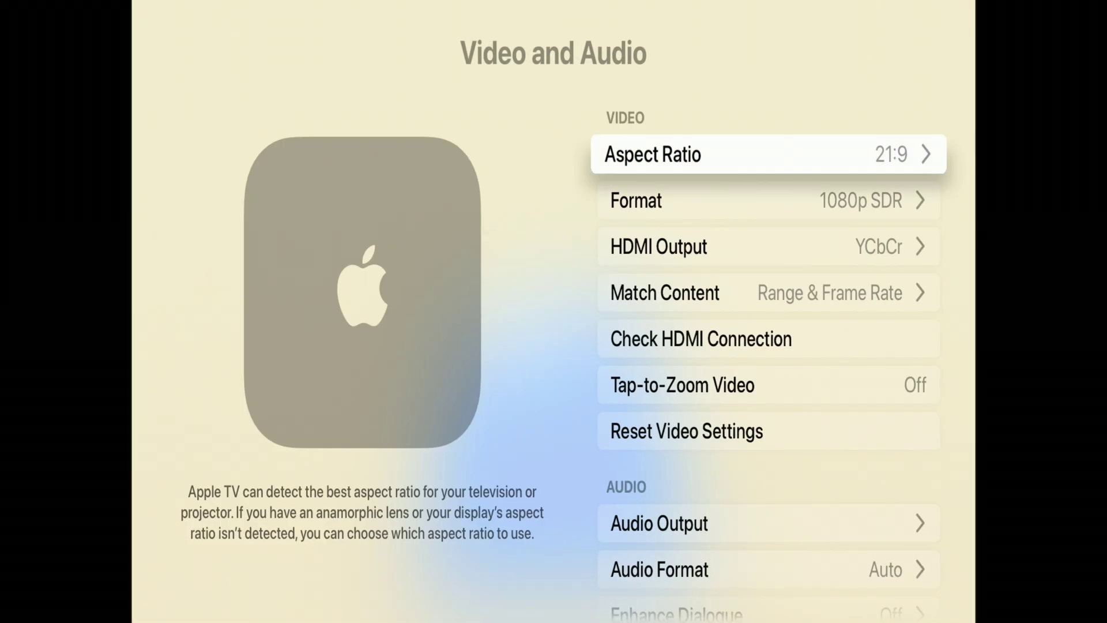
pyautogui.press('Return')
pyautogui.press('Up')
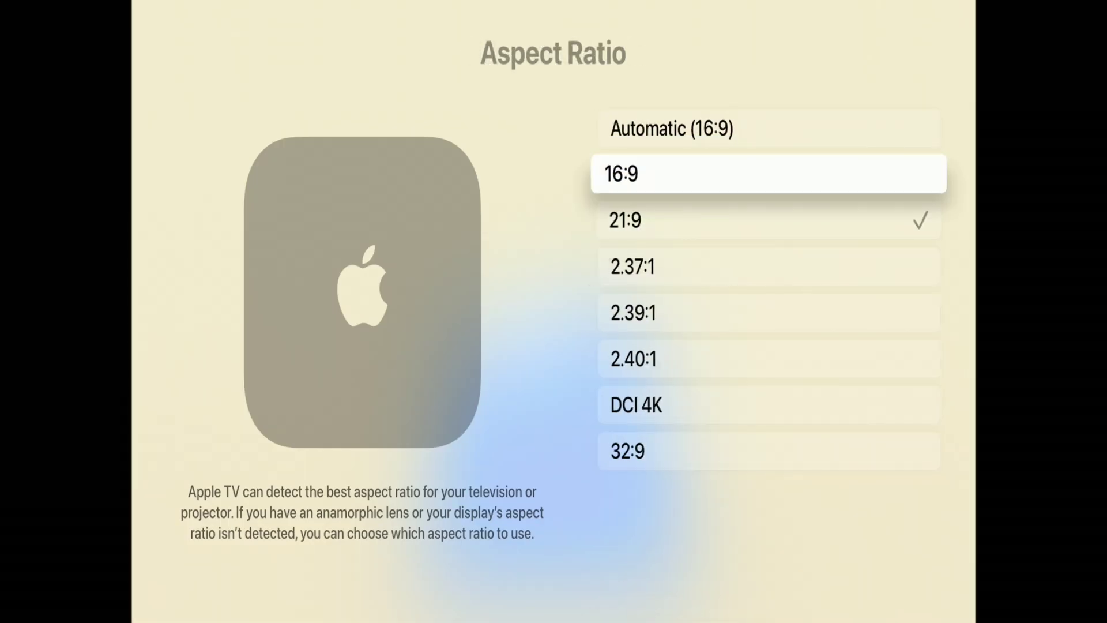
pyautogui.press('Return')
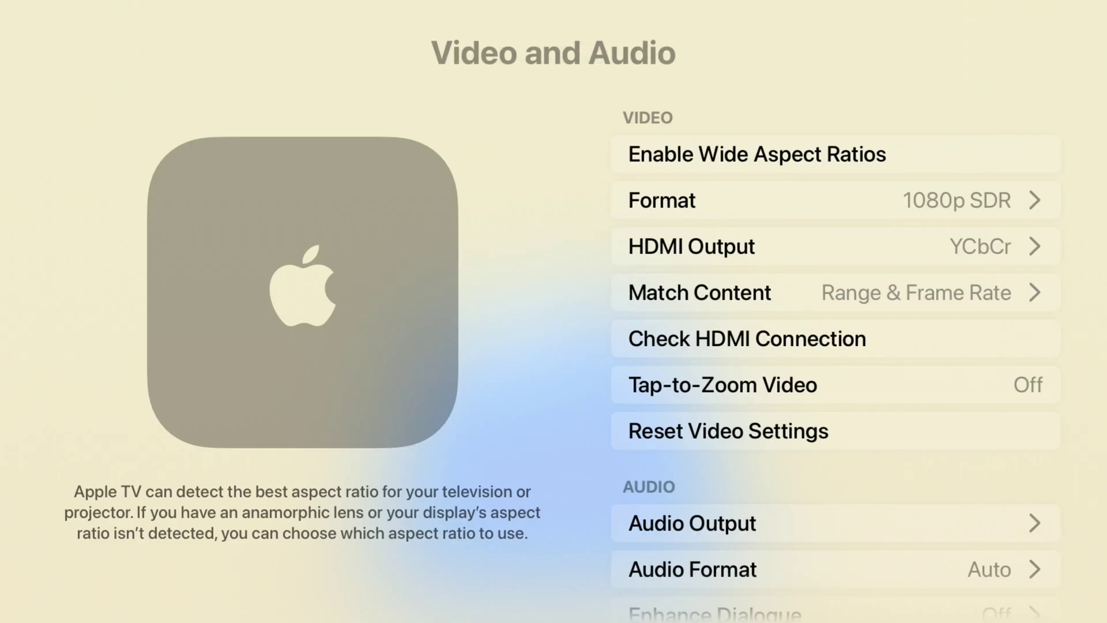
# Step: Re-enable wide aspect ratios, showing Automatic (16:9), and open the Aspect Ratio list
pyautogui.press('Down')
pyautogui.press('Up')
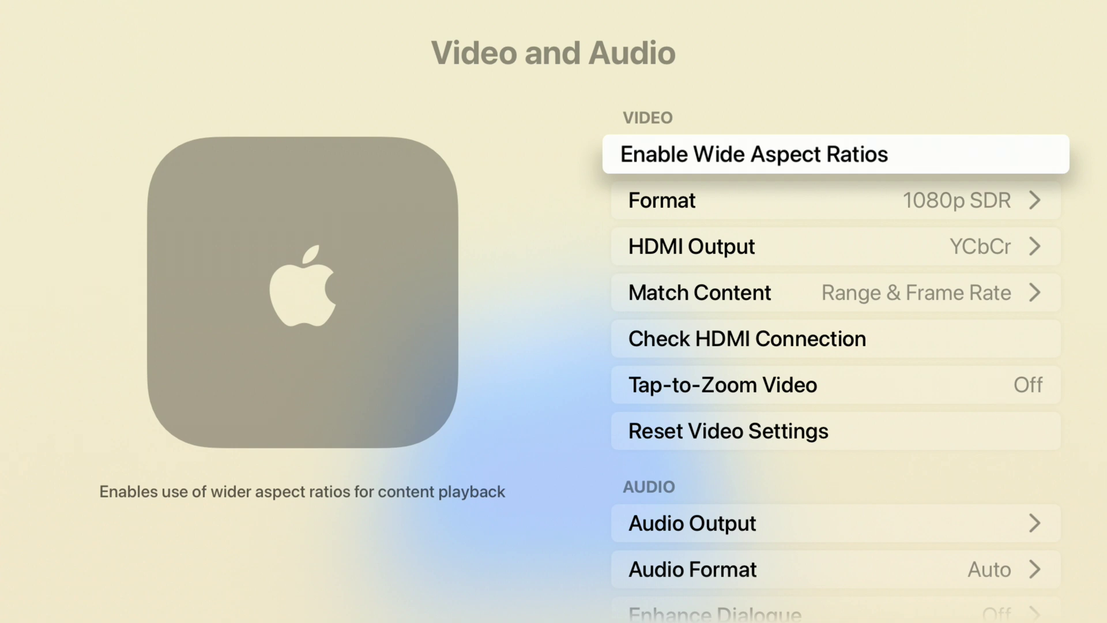
pyautogui.press('Down')
pyautogui.press('Down')
pyautogui.press('Up')
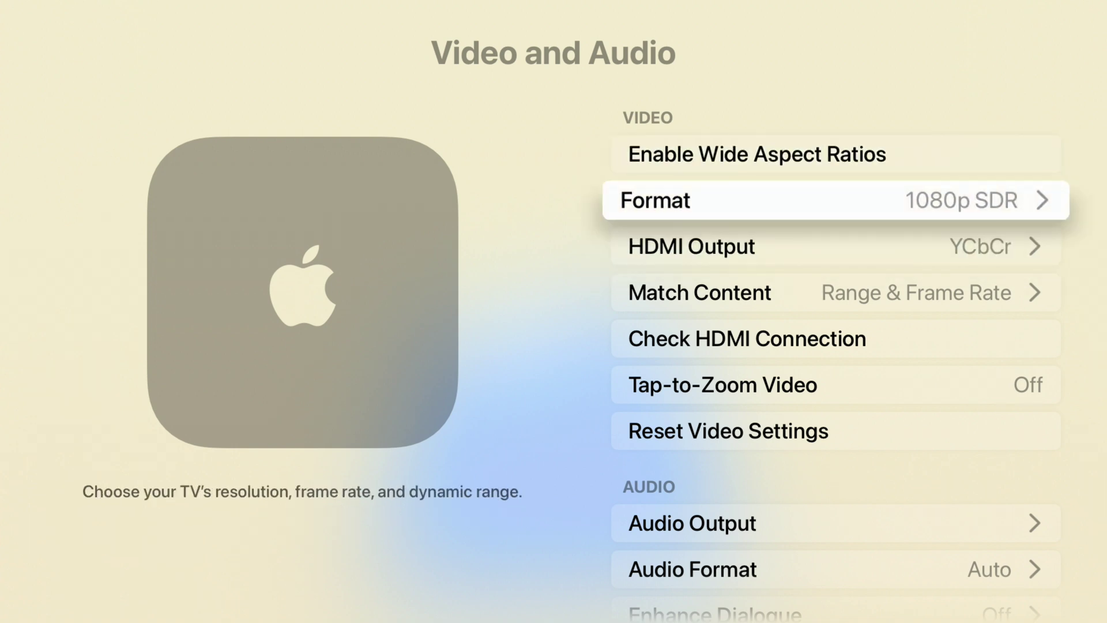
pyautogui.press('Up')
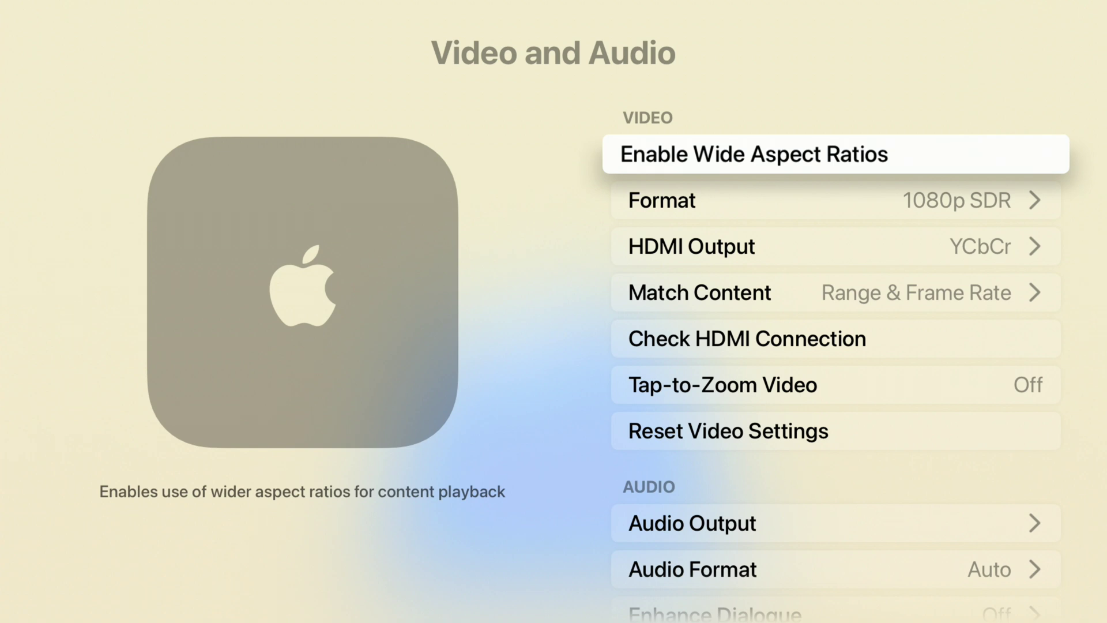
pyautogui.press('Down')
pyautogui.press('Up')
pyautogui.press('Return')
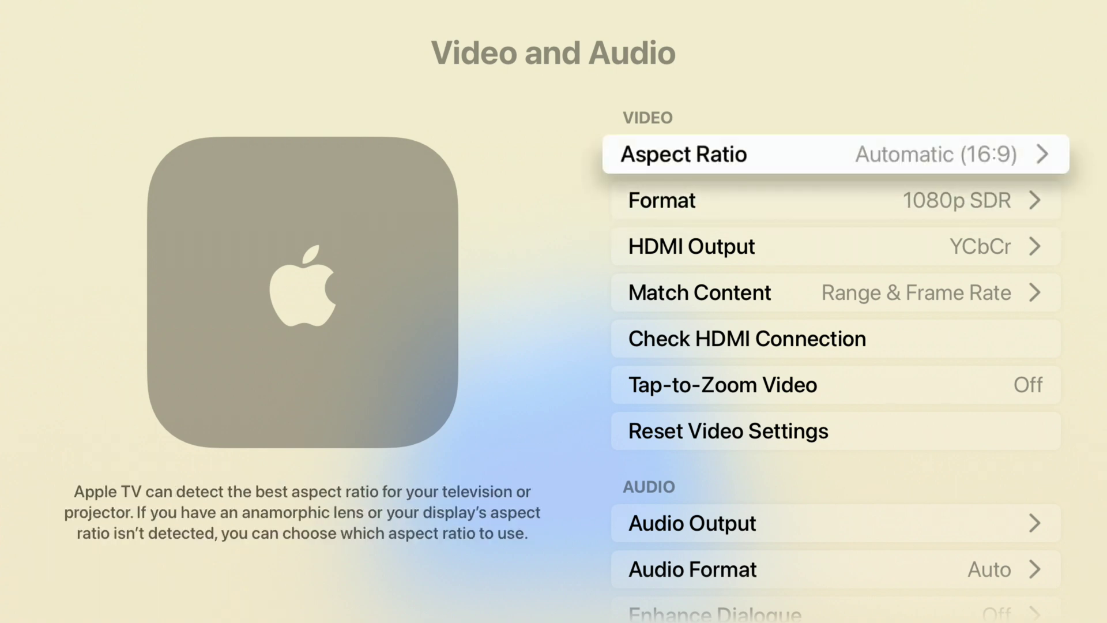
pyautogui.press('Return')
pyautogui.press('Down')
pyautogui.press('Down')
pyautogui.press('Down')
# Step: Scan the ratios 21:9, 2.37:1, 2.39:1, 2.40:1, DCI 4K and 32:9, then return to Automatic
pyautogui.press('Up')
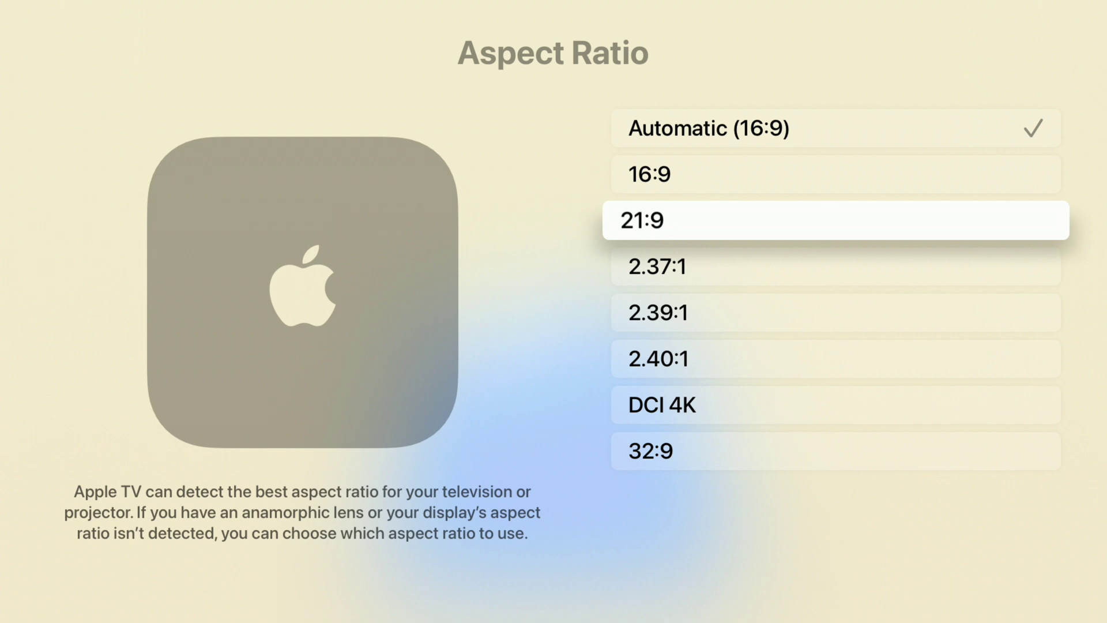
pyautogui.press('Down')
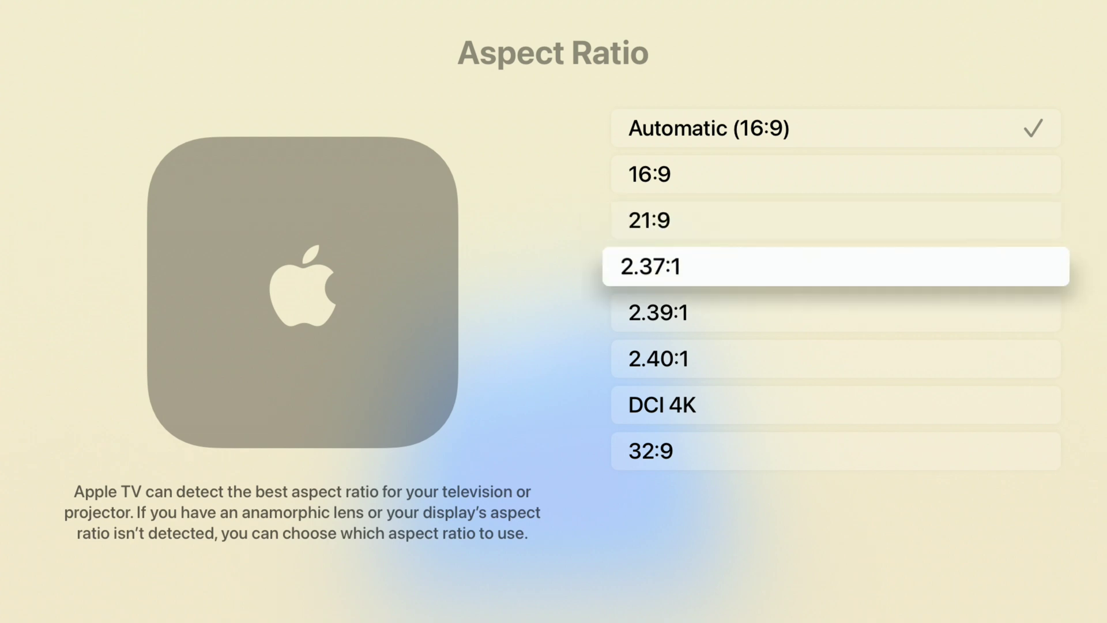
pyautogui.press('Down')
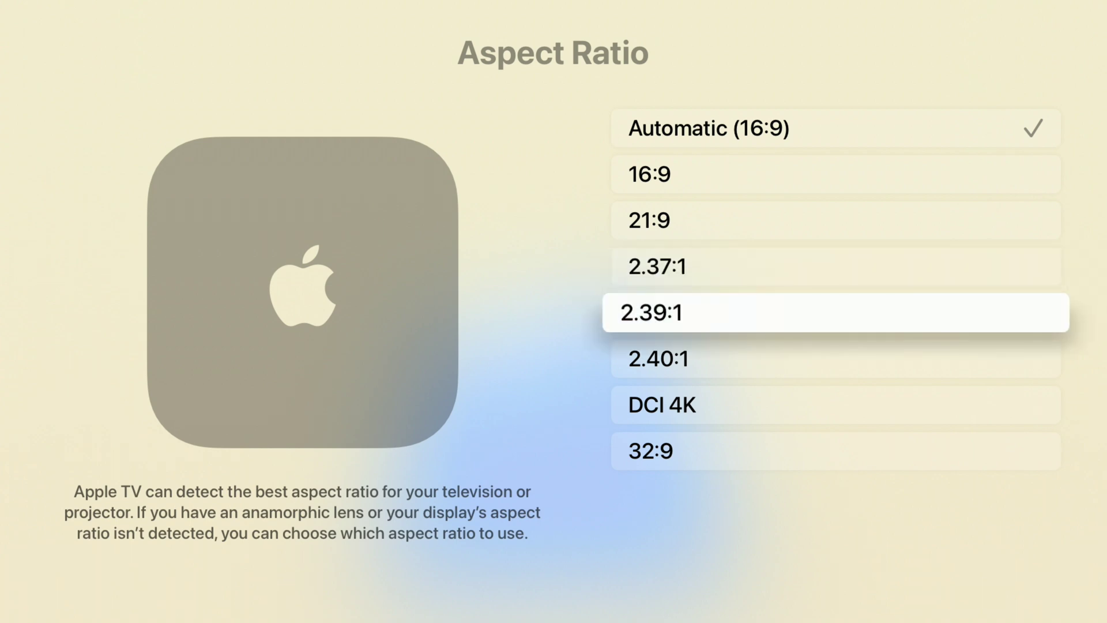
pyautogui.press('Down')
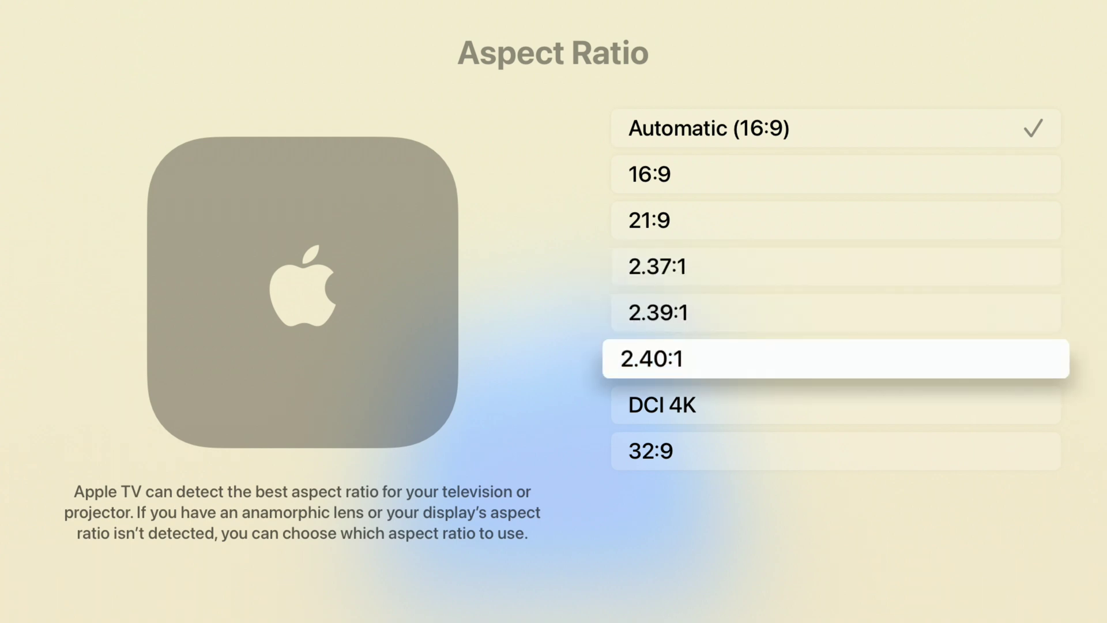
pyautogui.press('Down')
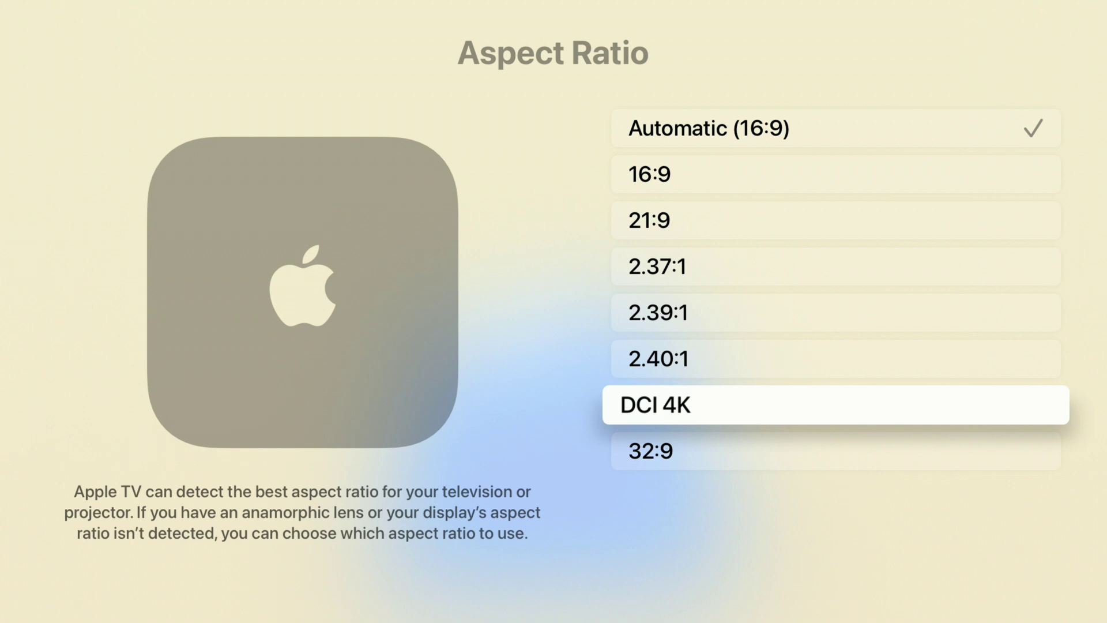
pyautogui.press('Down')
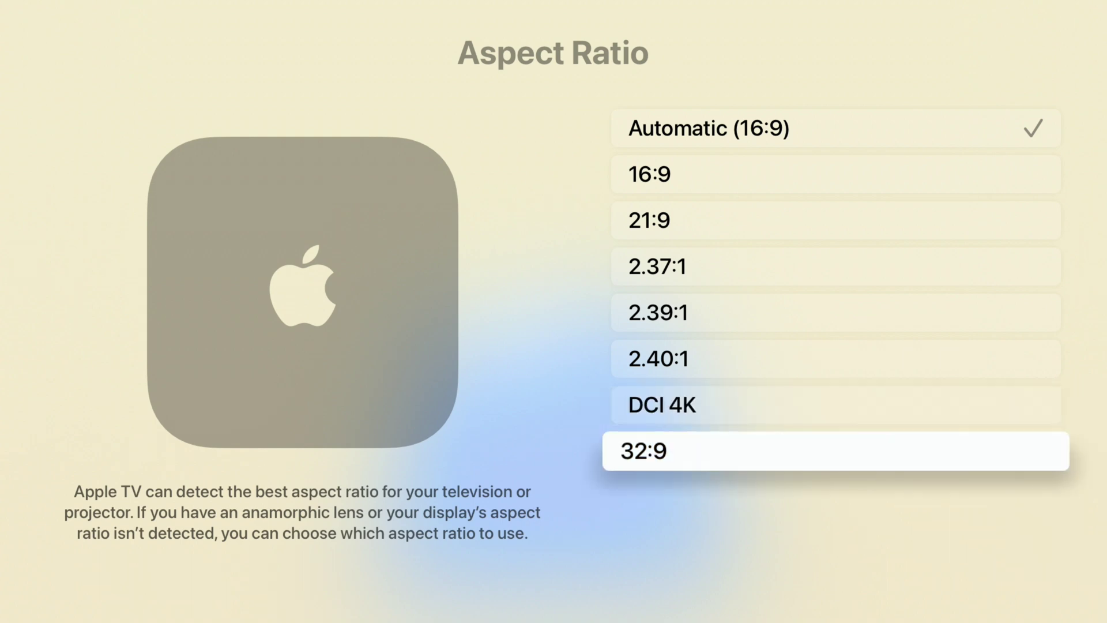
pyautogui.press('Up')
pyautogui.press('Up')
pyautogui.press('Up')
pyautogui.press('Up')
pyautogui.press('Up')
pyautogui.press('Up')
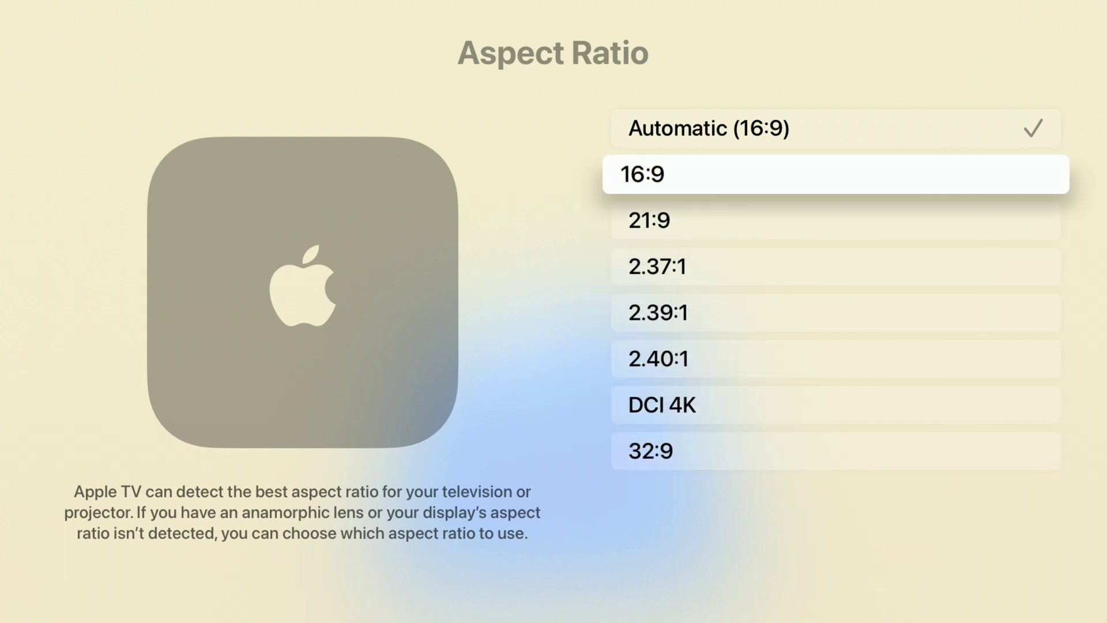
pyautogui.press('Up')
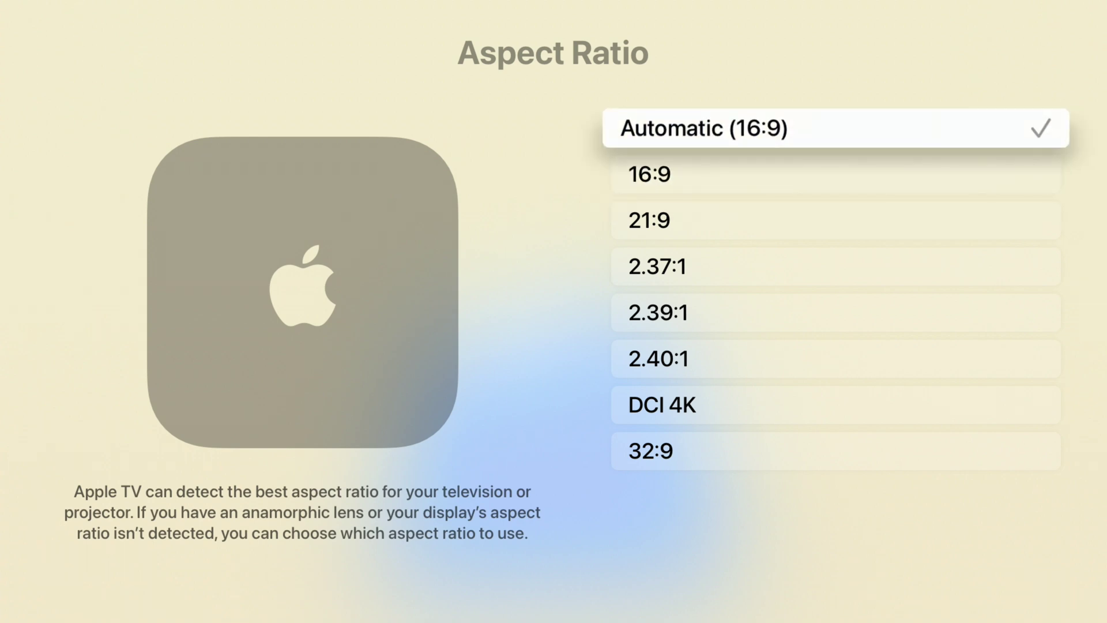
# Step: Run through the ratio list again and confirm Automatic (16:9)
pyautogui.press('Down')
pyautogui.press('Down')
pyautogui.press('Down')
pyautogui.press('Down')
pyautogui.press('Down')
pyautogui.press('Down')
pyautogui.press('Down')
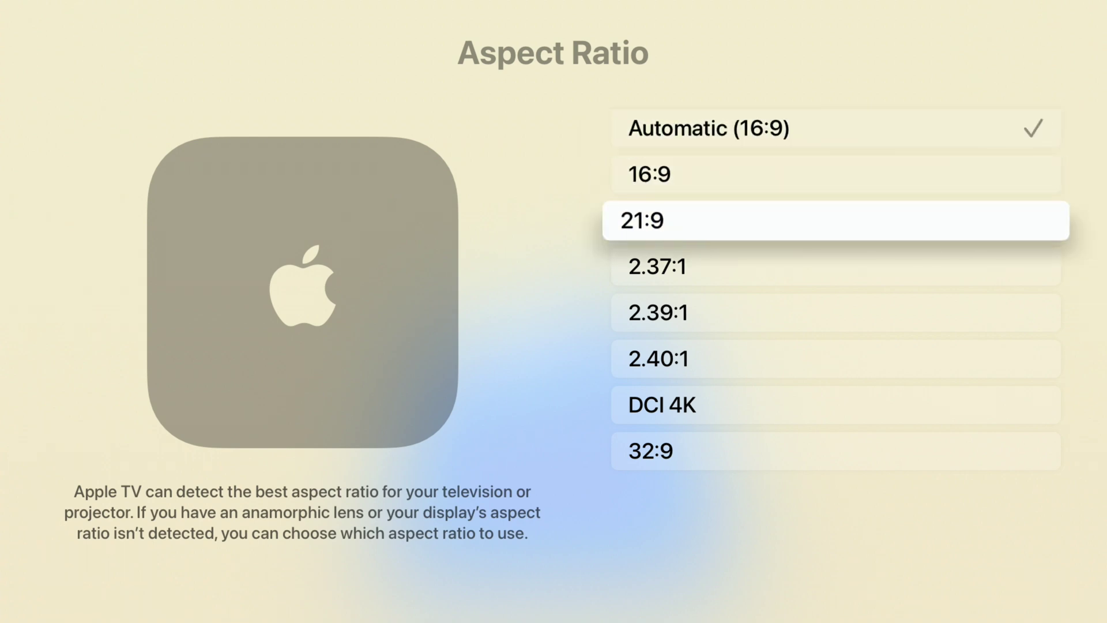
pyautogui.press('Up')
pyautogui.press('Up')
pyautogui.press('Up')
pyautogui.press('Up')
pyautogui.press('Up')
pyautogui.press('Up')
pyautogui.press('Up')
pyautogui.press('Down')
pyautogui.press('Down')
pyautogui.press('Down')
pyautogui.press('Down')
pyautogui.press('Down')
pyautogui.press('Up')
pyautogui.press('Up')
pyautogui.press('Up')
pyautogui.press('Up')
pyautogui.press('Up')
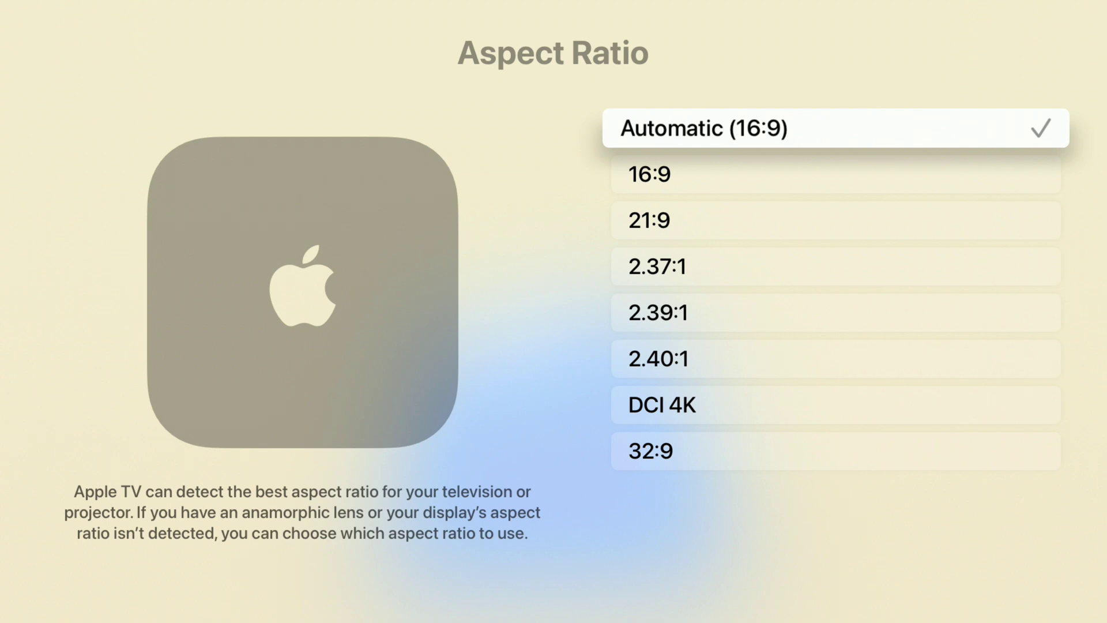
pyautogui.press('Down')
pyautogui.press('Down')
pyautogui.press('Down')
pyautogui.press('Down')
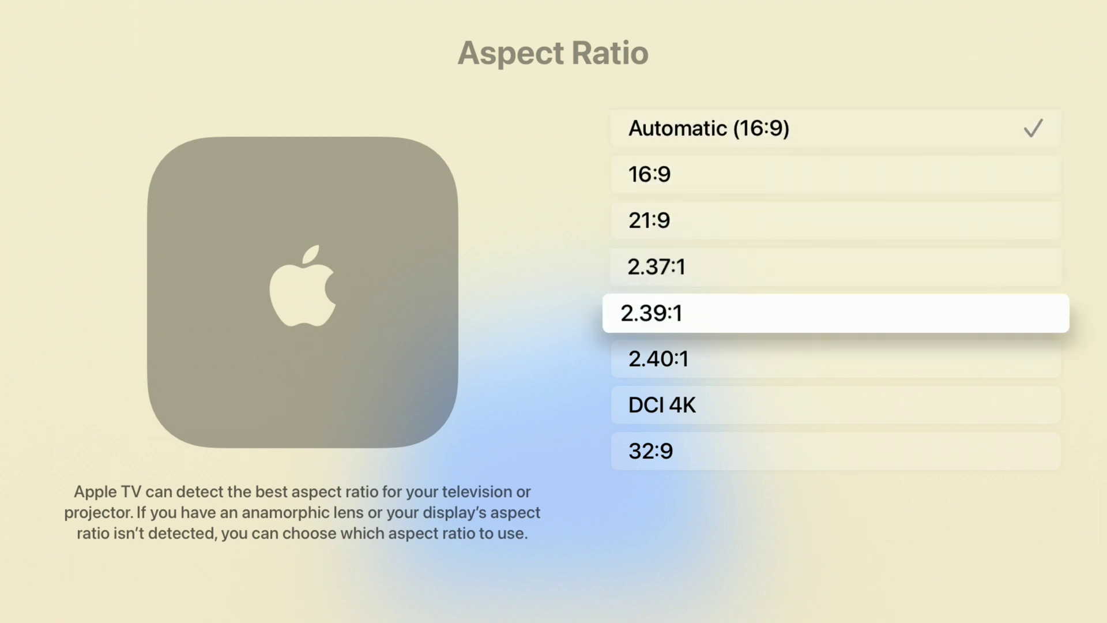
pyautogui.press('Up')
pyautogui.press('Up')
pyautogui.press('Up')
pyautogui.press('Up')
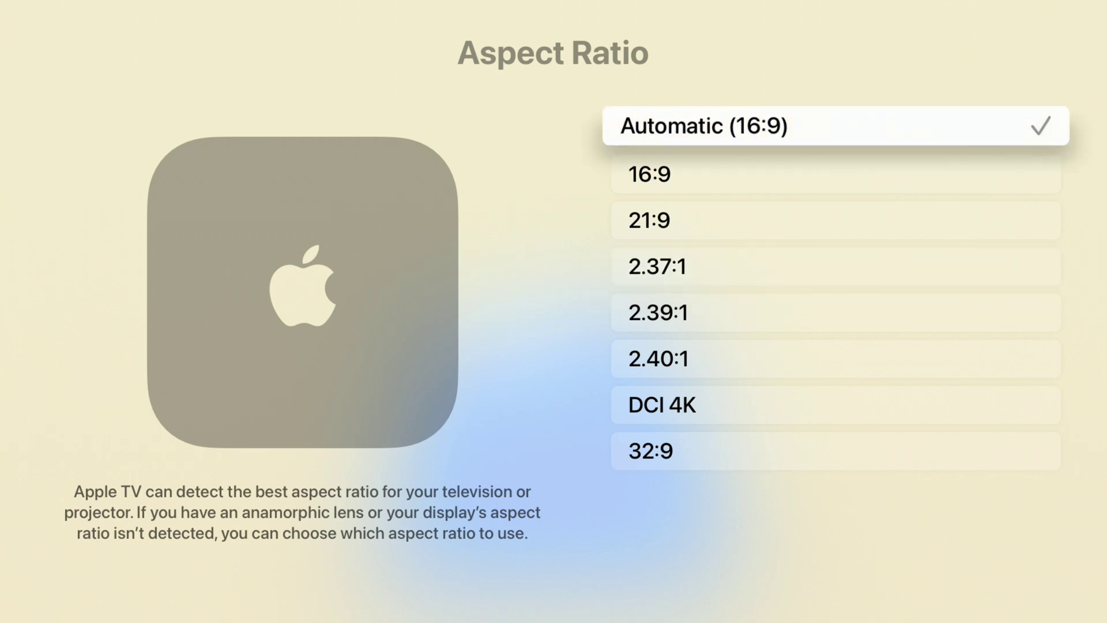
pyautogui.press('Return')
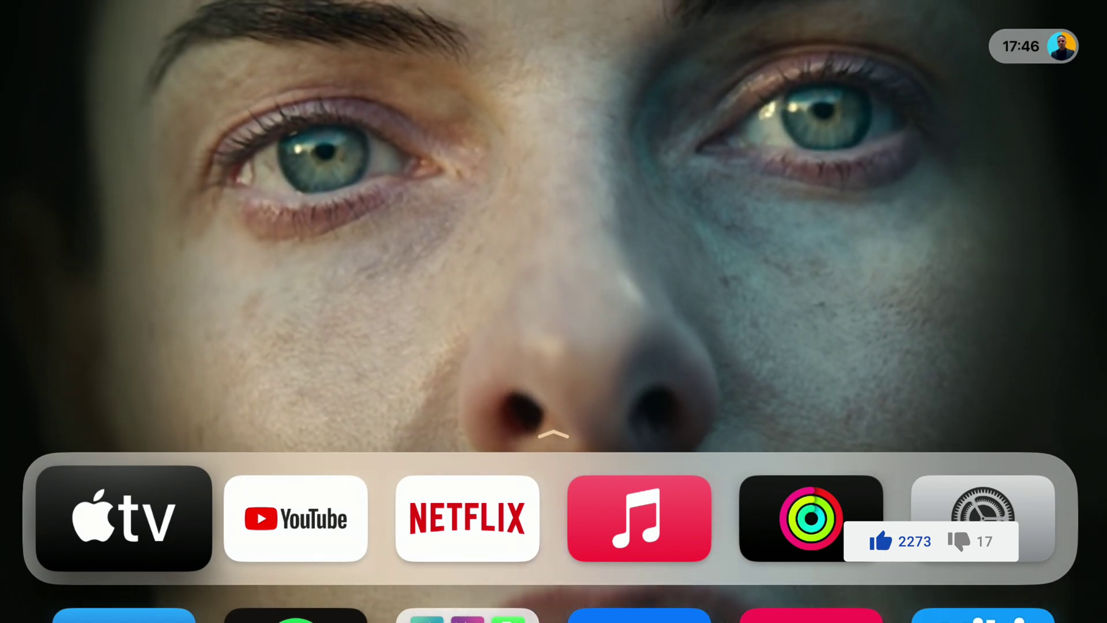
# Step: Move along the top app row to the Settings tile and launch it
pyautogui.press('Right')
pyautogui.press('Right')
pyautogui.press('Right')
pyautogui.press('Right')
pyautogui.press('Right')
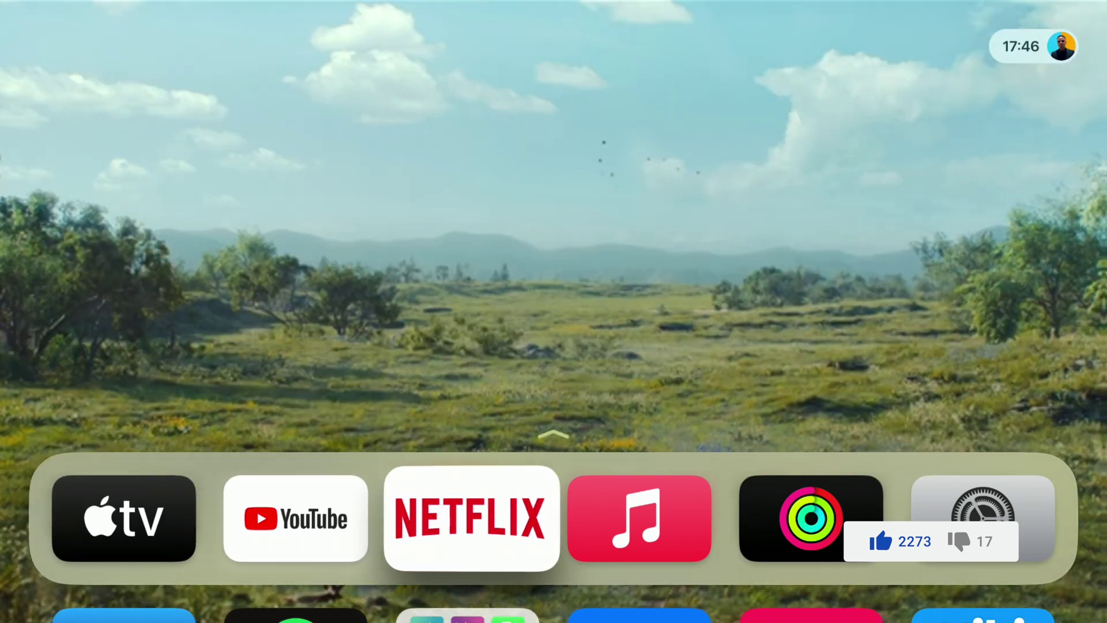
pyautogui.press('Return')
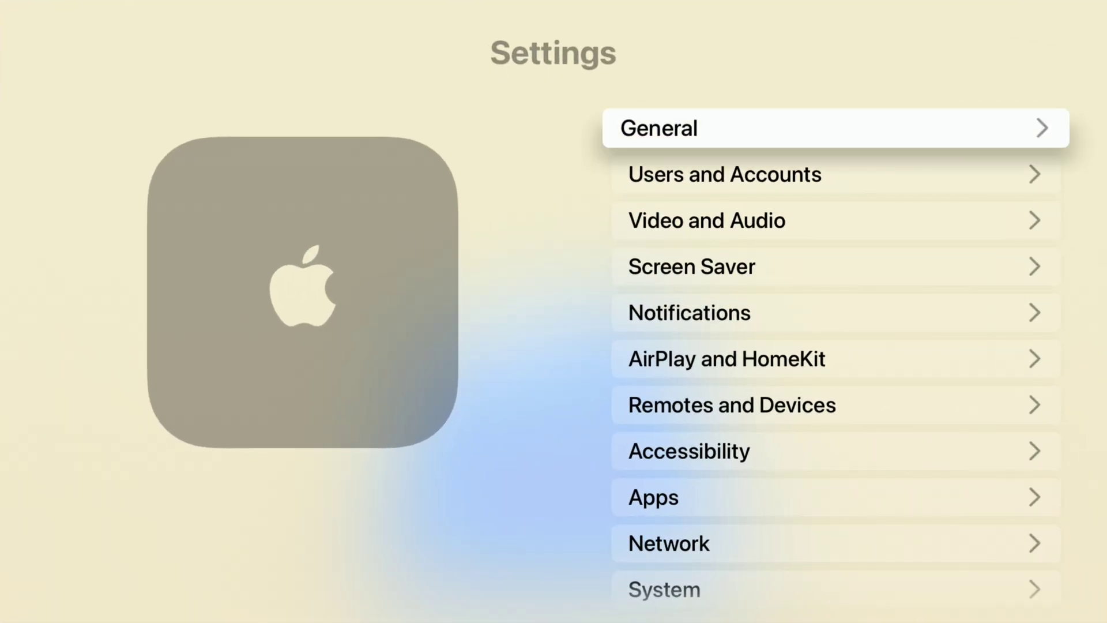
# Step: In General, browse Siri, Siri Language and Listen for Hey Siri on AirPods
pyautogui.press('Return')
pyautogui.press('Down')
pyautogui.press('Down')
pyautogui.press('Down')
pyautogui.press('Down')
pyautogui.press('Down')
pyautogui.press('Down')
pyautogui.press('Down')
pyautogui.press('Down')
pyautogui.press('Down')
pyautogui.press('Down')
pyautogui.press('Down')
pyautogui.press('Down')
pyautogui.press('Up')
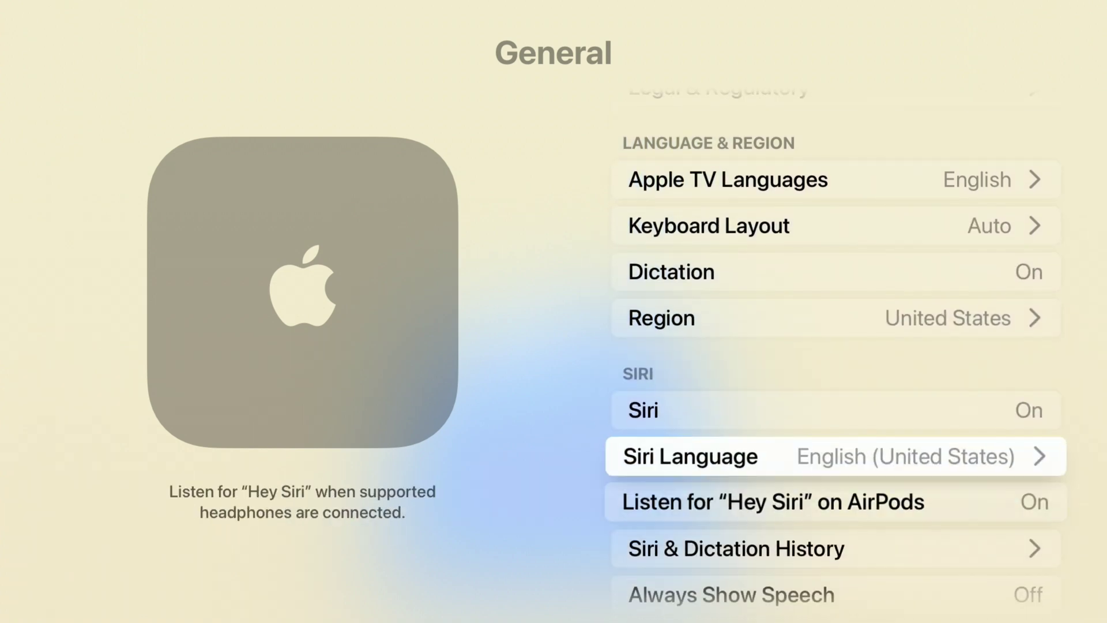
pyautogui.press('Up')
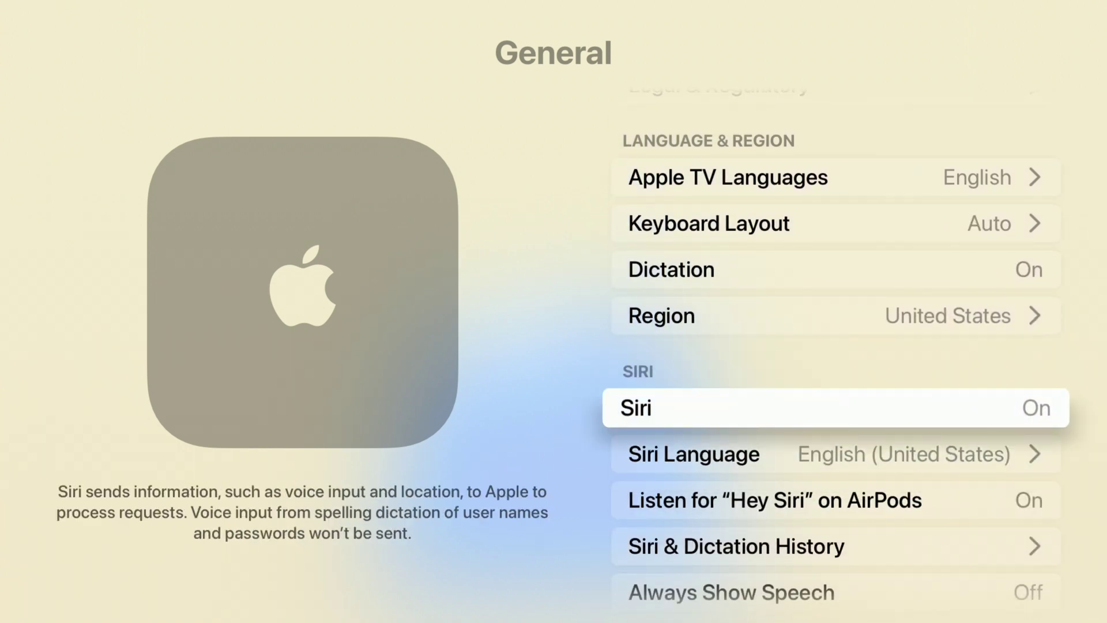
pyautogui.press('Down')
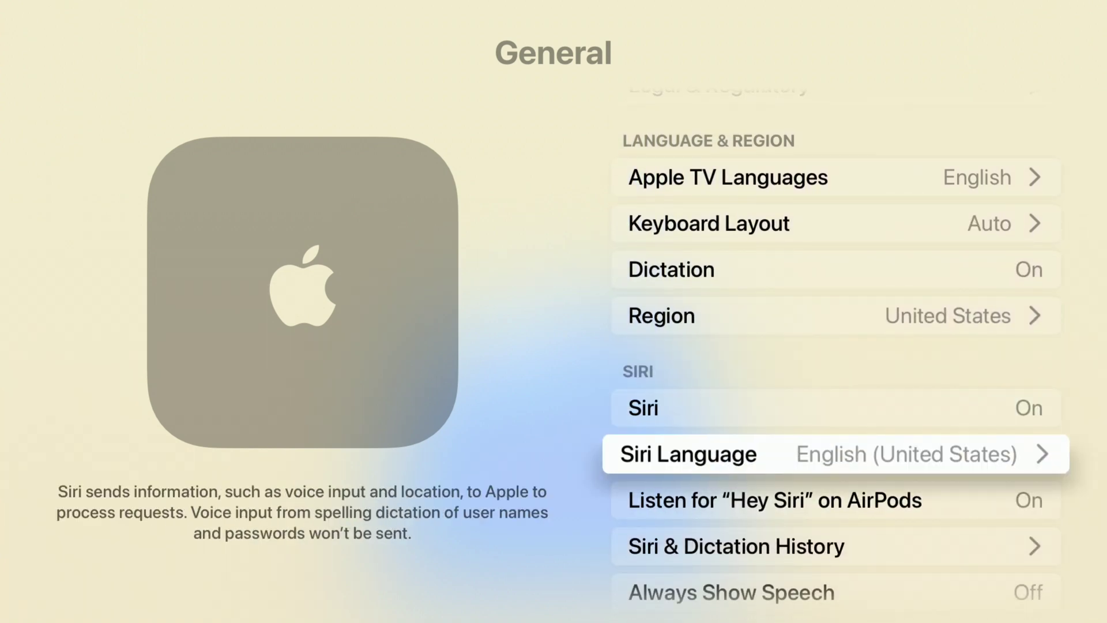
pyautogui.press('Down')
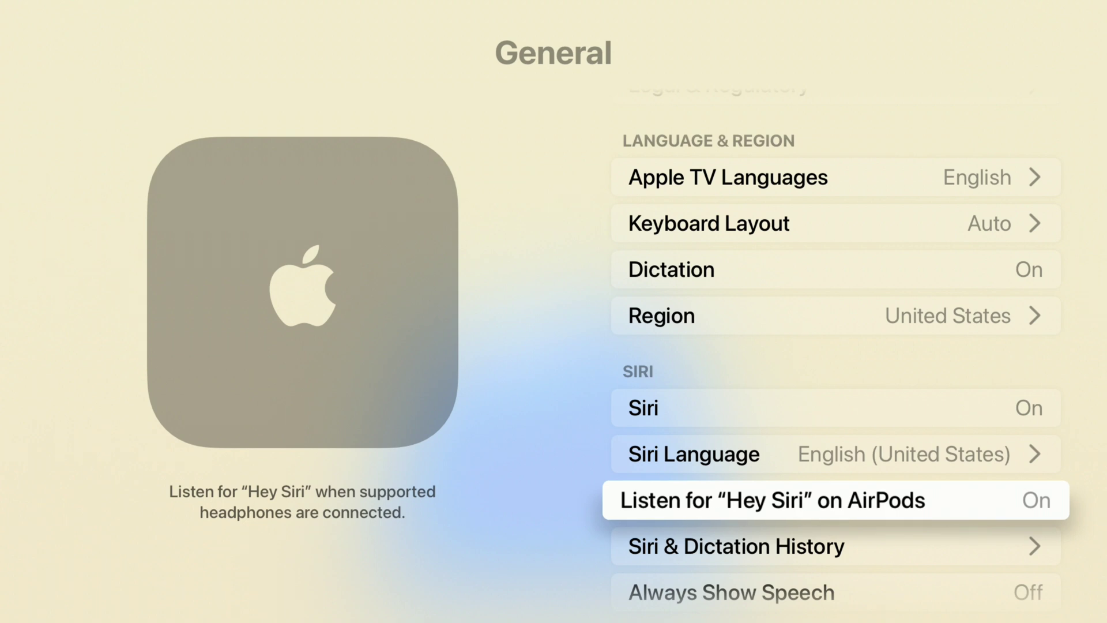